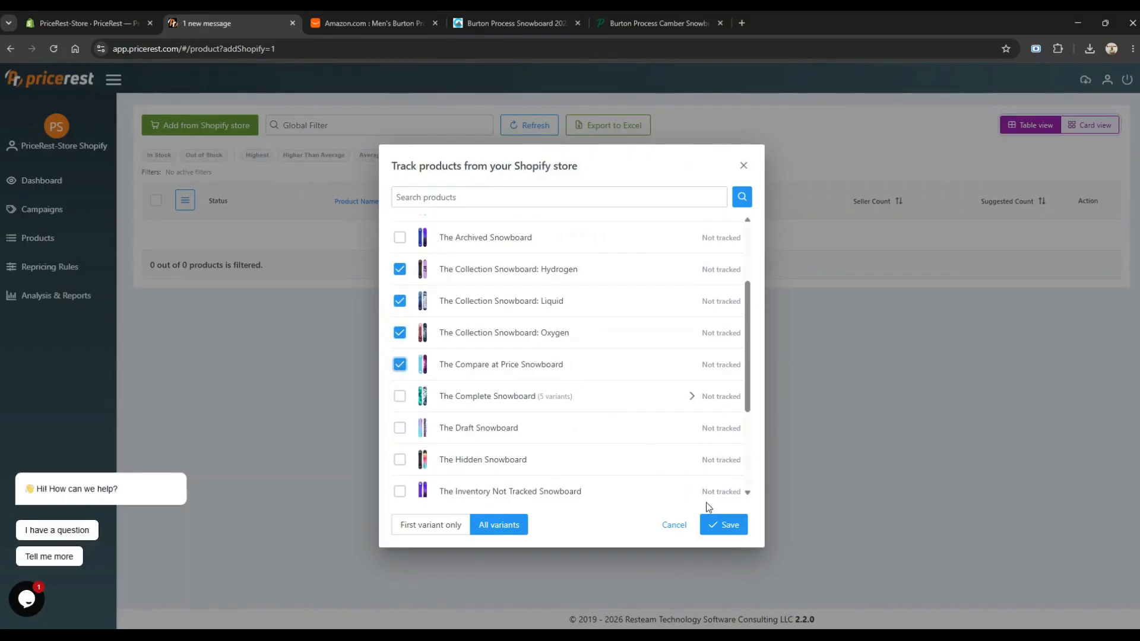
Save the selected Shopify products for tracking and view the store page of the Men's Burton Process Snowboard.
click(729, 527)
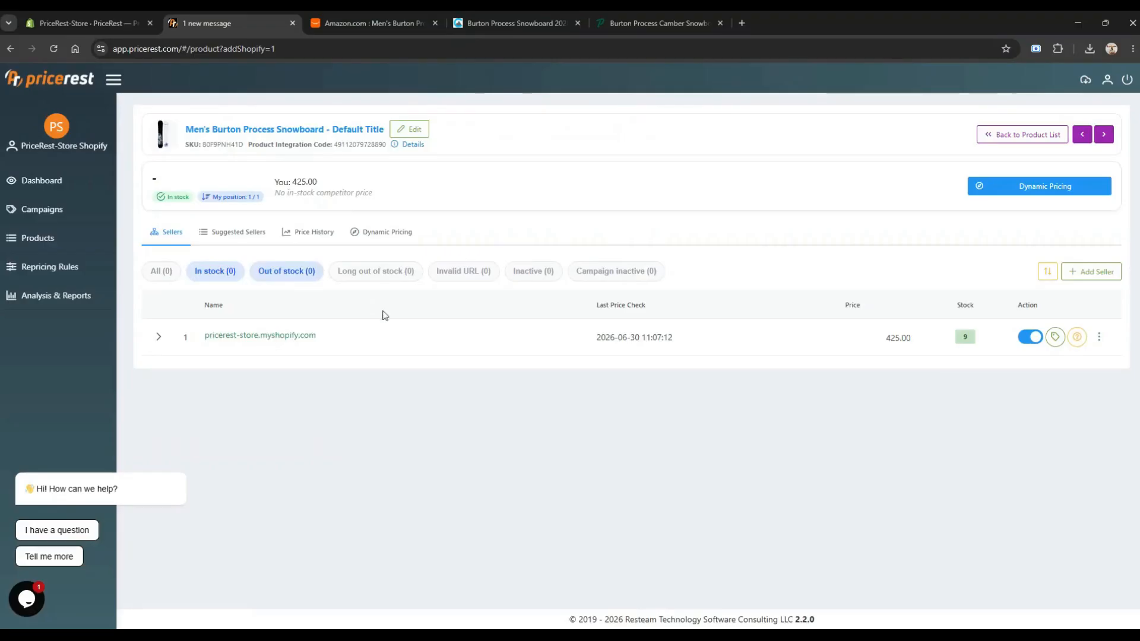
click(284, 337)
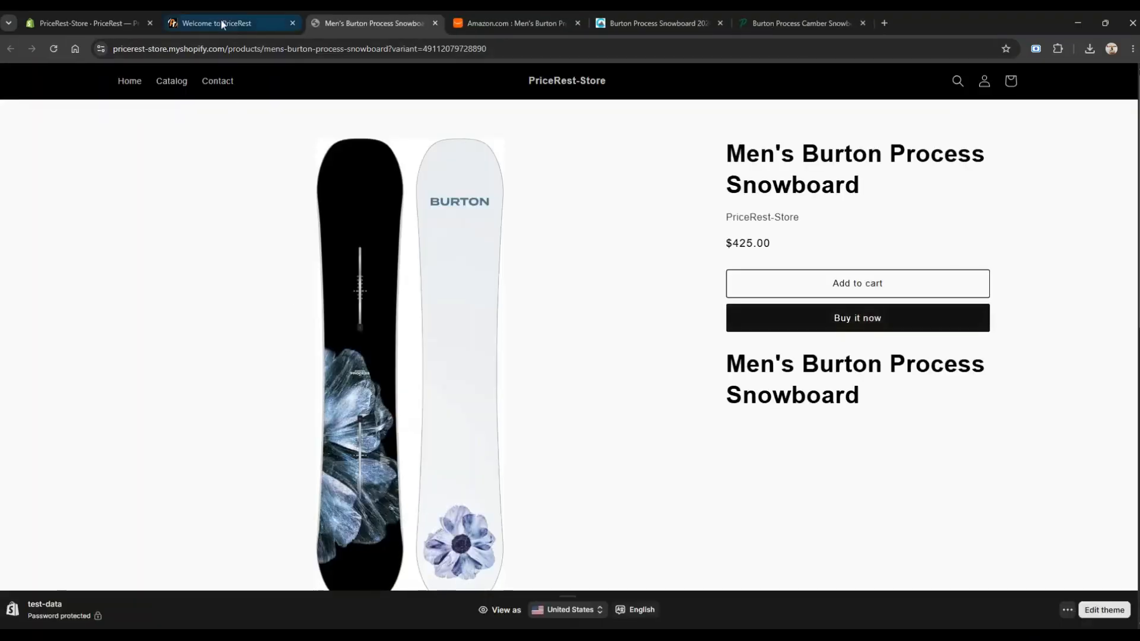
click(223, 17)
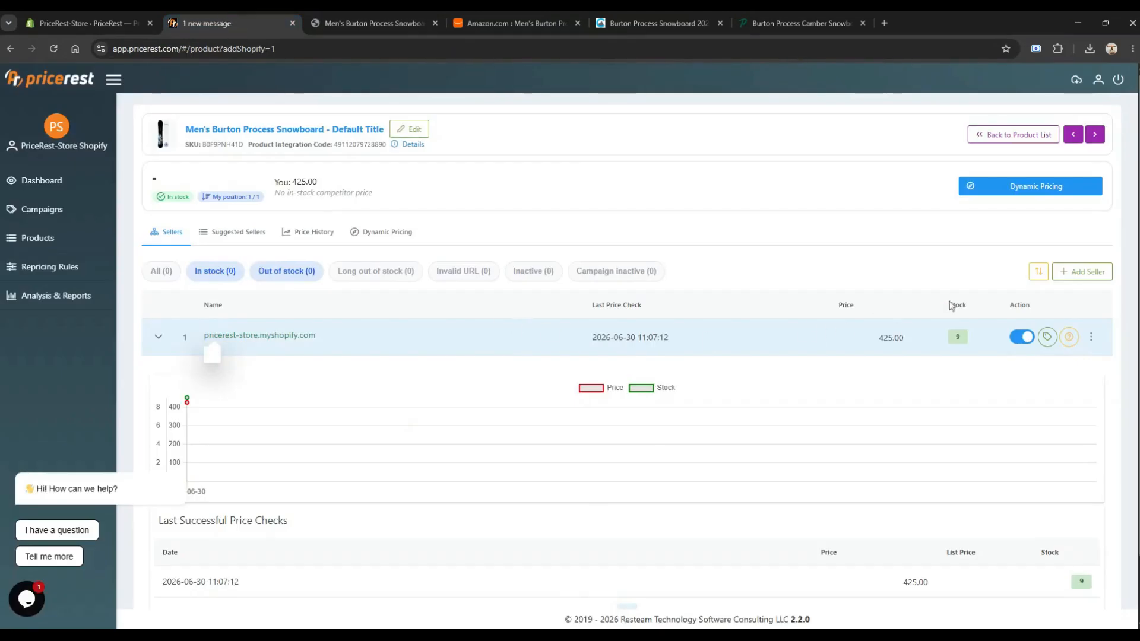
Add the Amazon listing of the Men's Burton Process Snowboard as a competing seller using its page URL.
click(1096, 279)
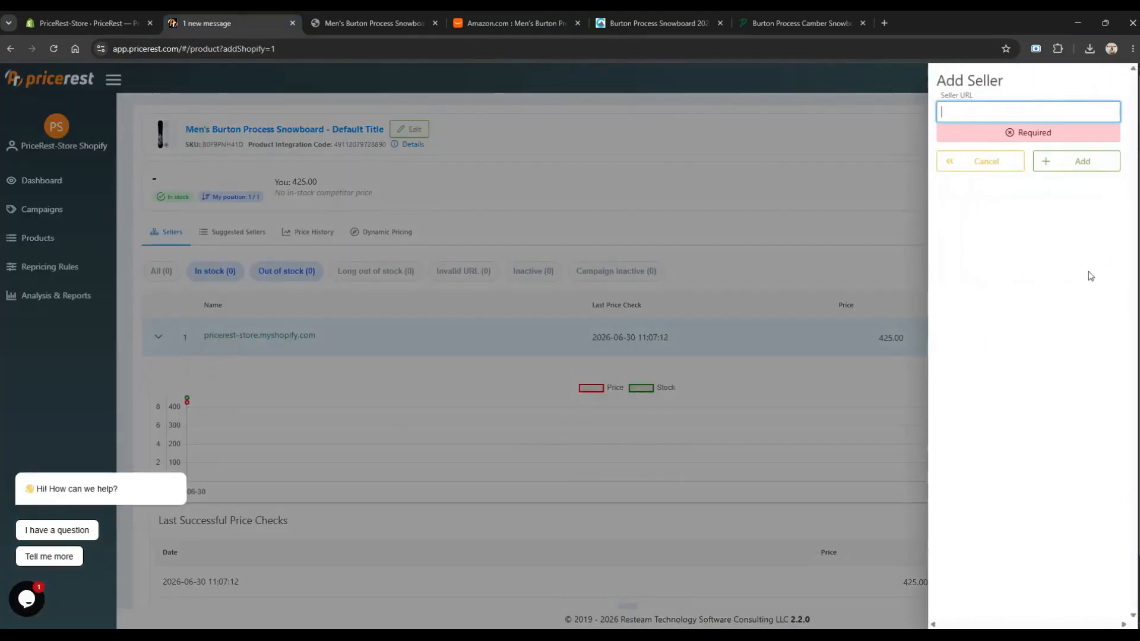
click(506, 22)
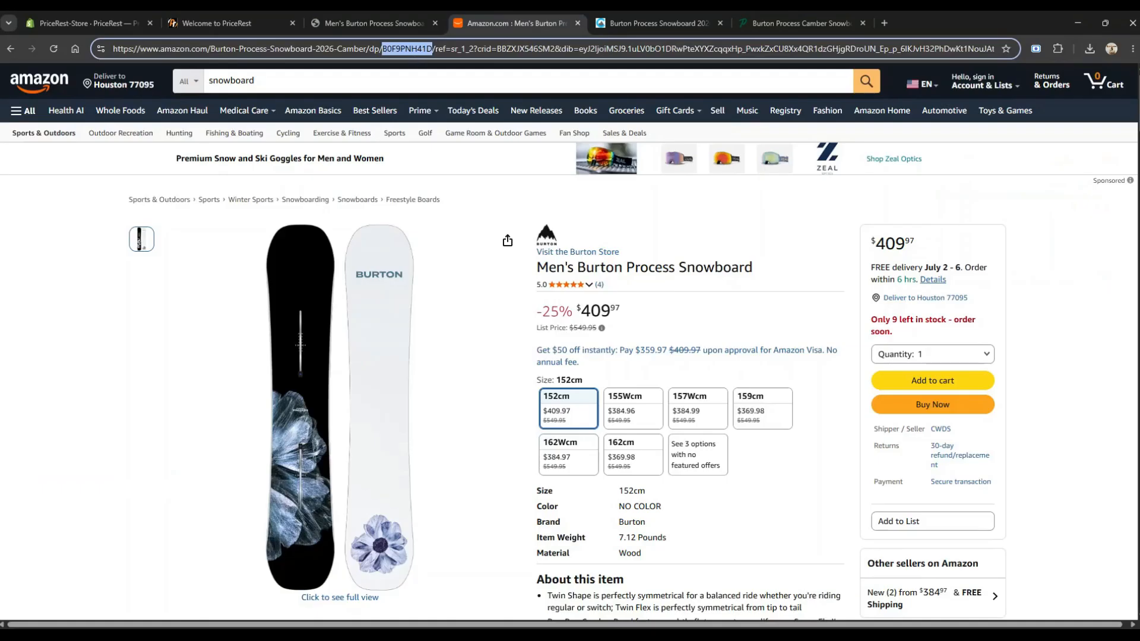
click(506, 50)
click(226, 23)
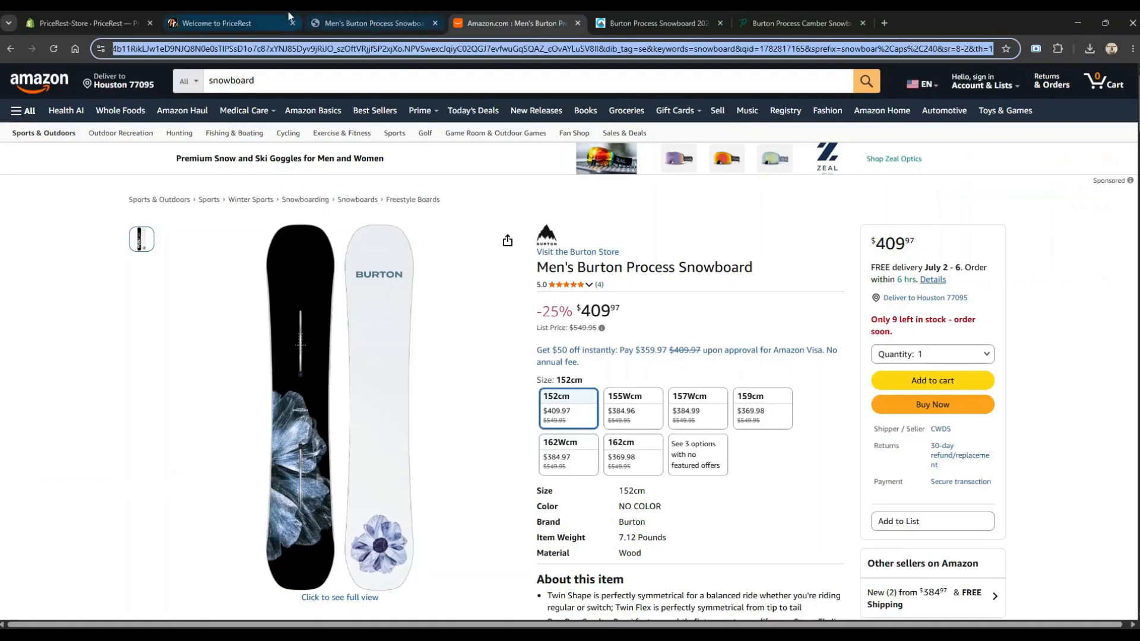
key(ctrl+v)
click(1069, 136)
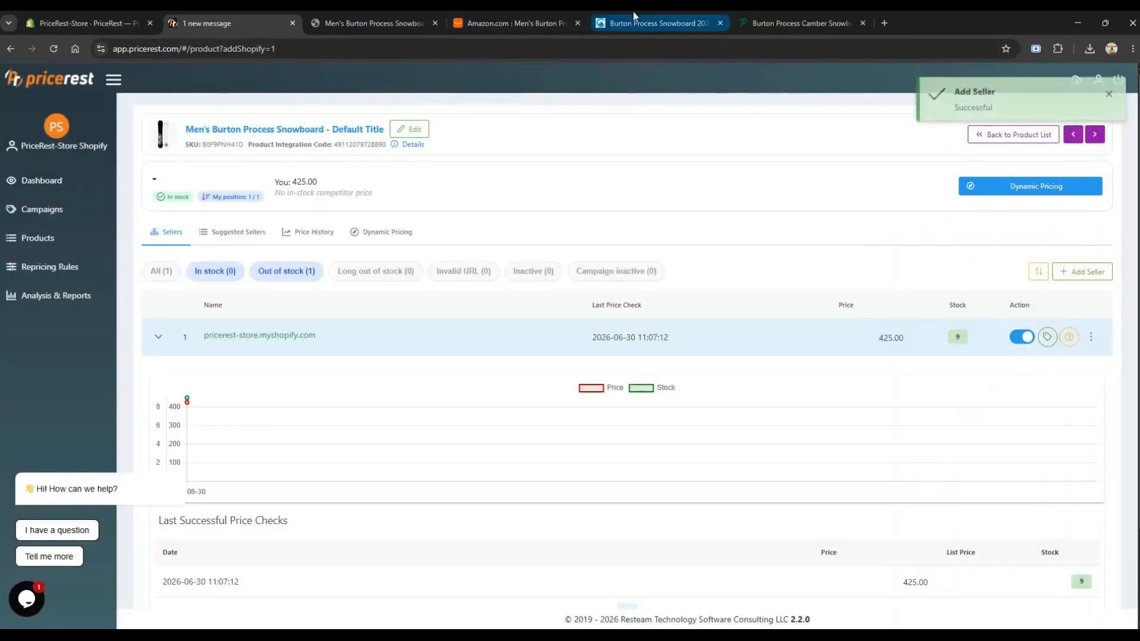
Add the Corbetts page for the Burton Process Snowboard 2026 as another seller of the product using its URL.
click(633, 12)
click(608, 49)
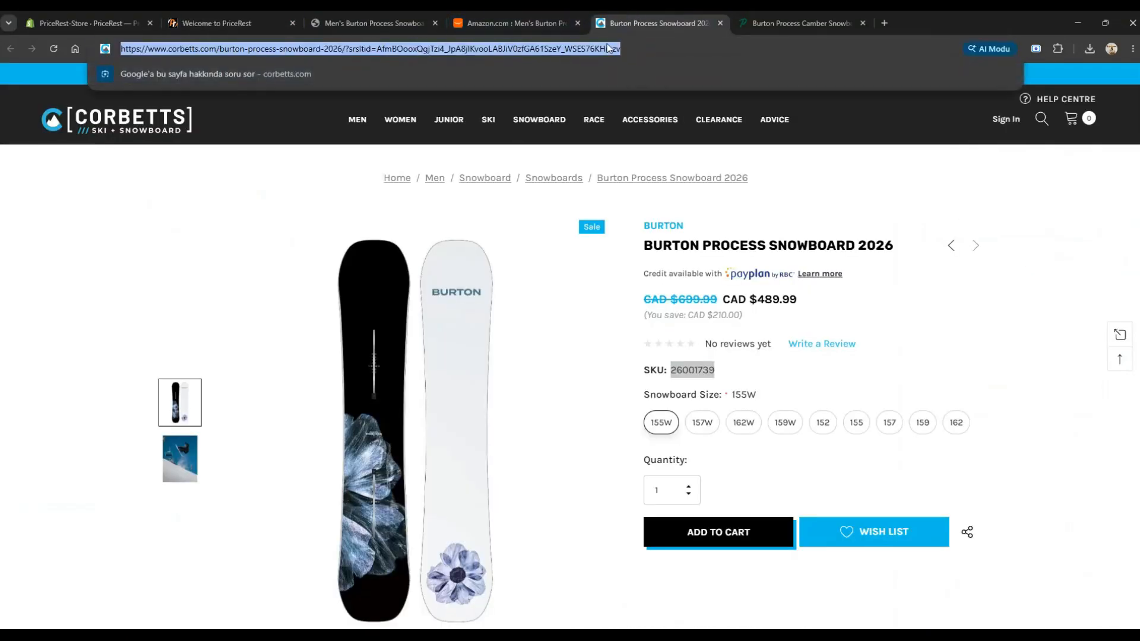
click(244, 18)
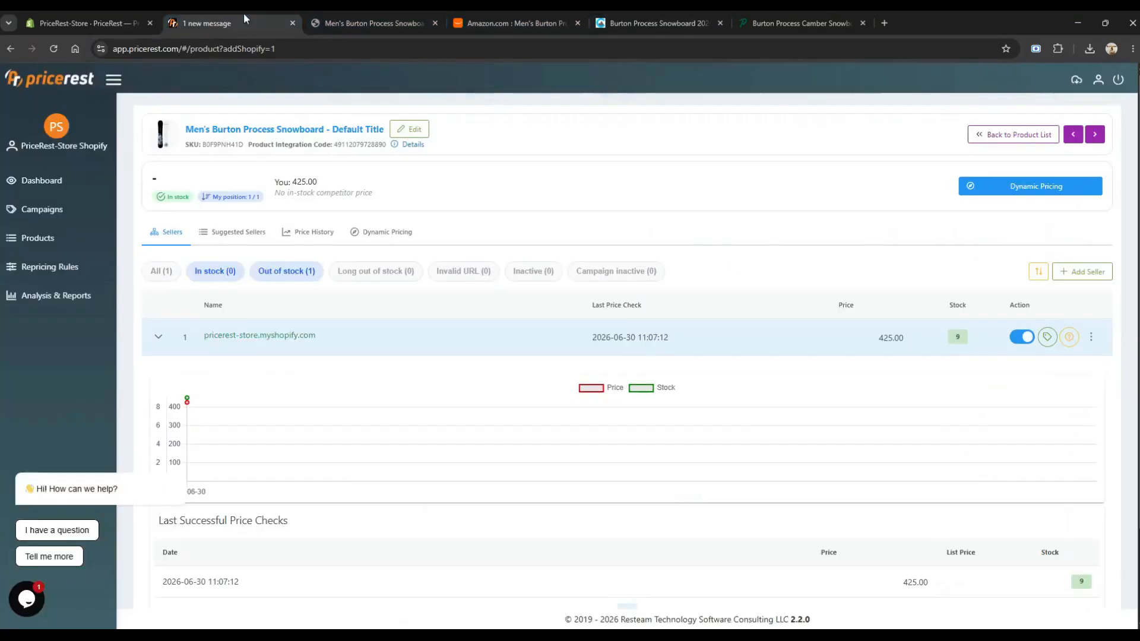
click(864, 332)
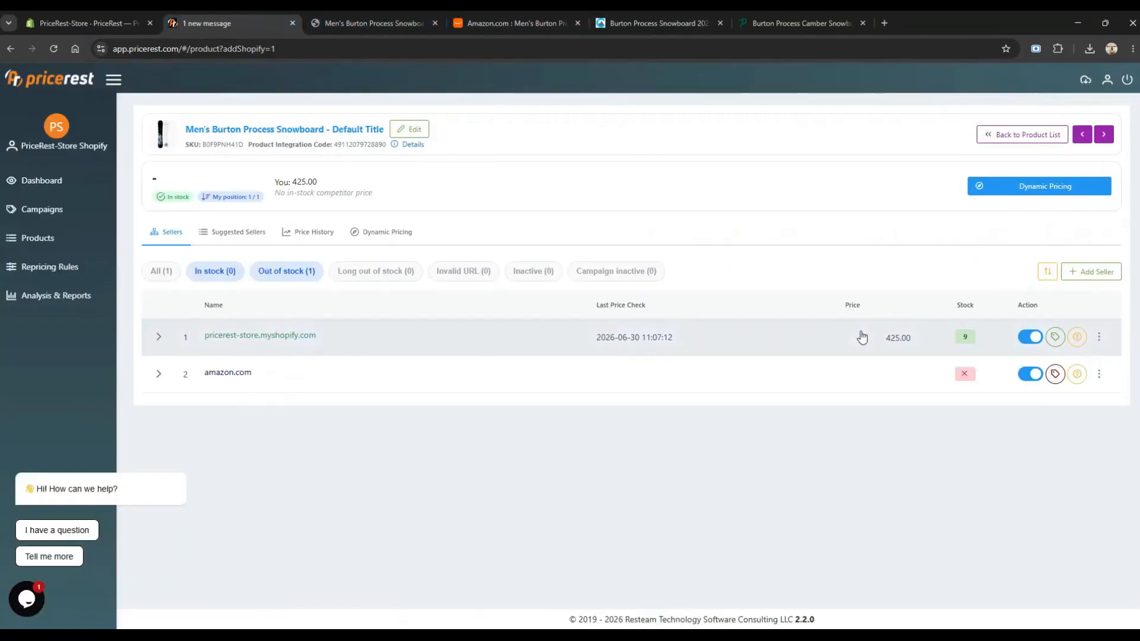
click(1093, 272)
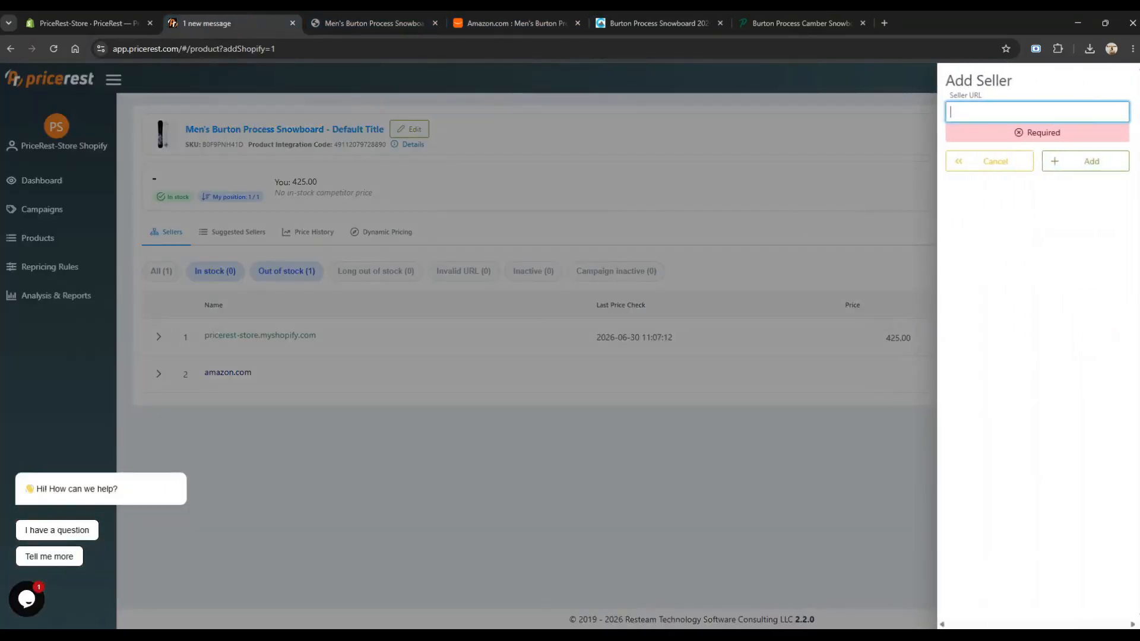
key(ctrl+v)
click(1093, 142)
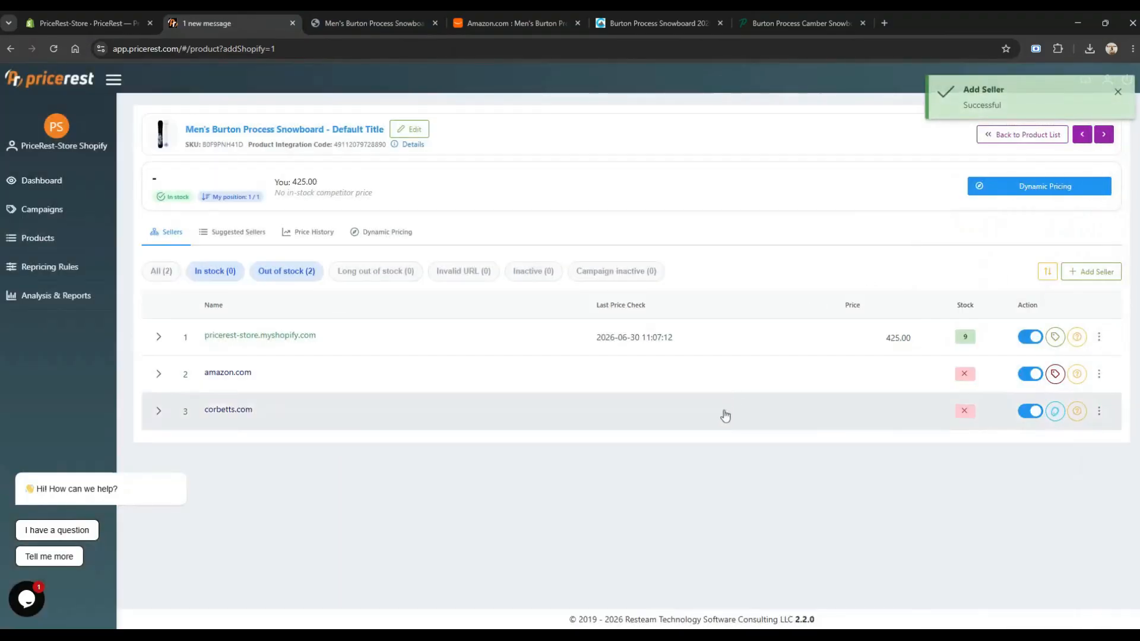
Add the Peter Glenn page for the Burton Process Camber Snowboard as a seller of the product using its URL.
click(738, 24)
key(ctrl+l)
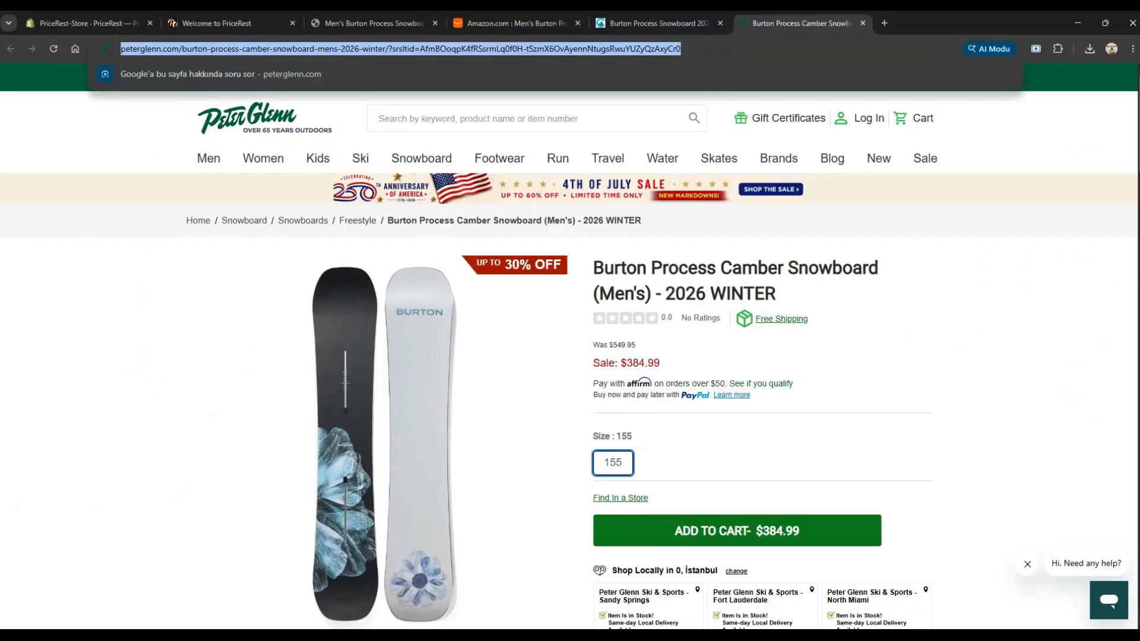
click(298, 14)
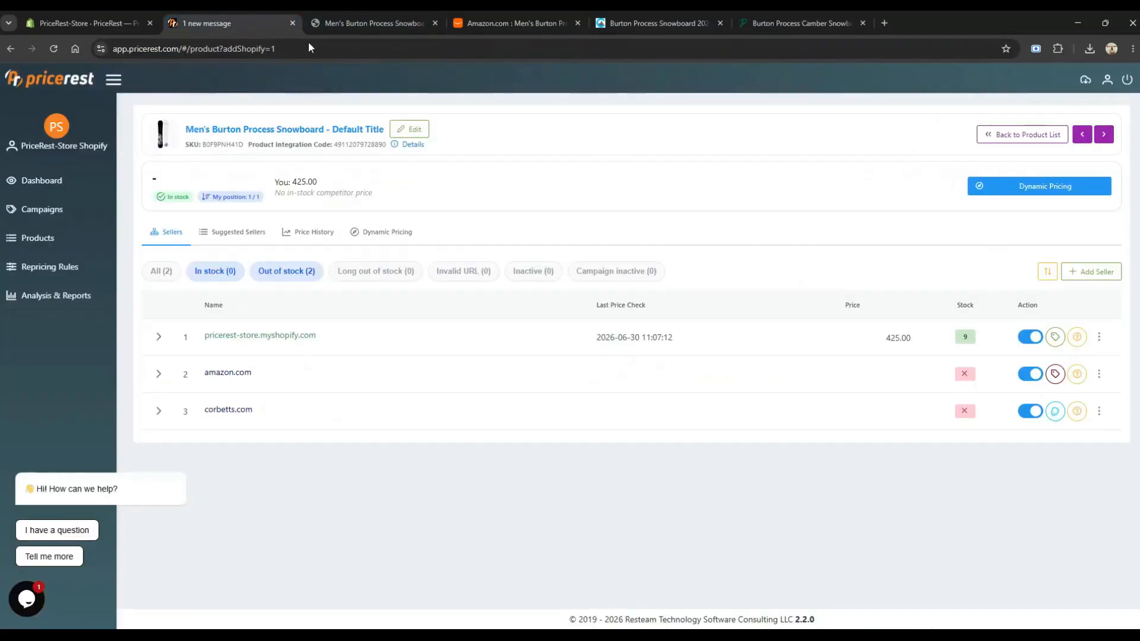
click(1092, 271)
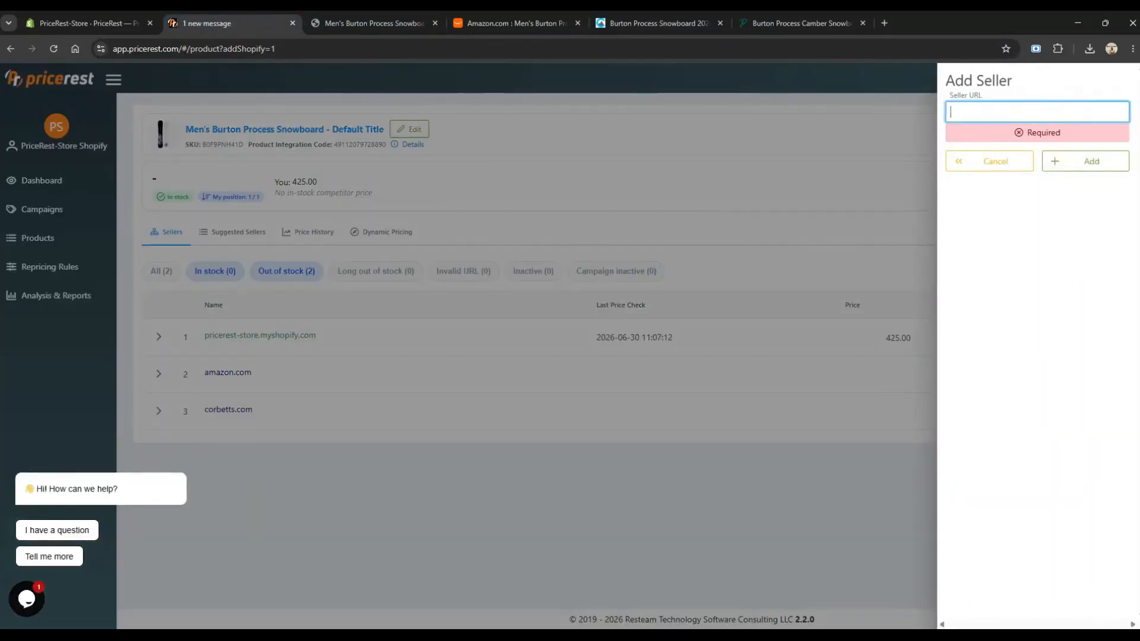
key(ctrl+v)
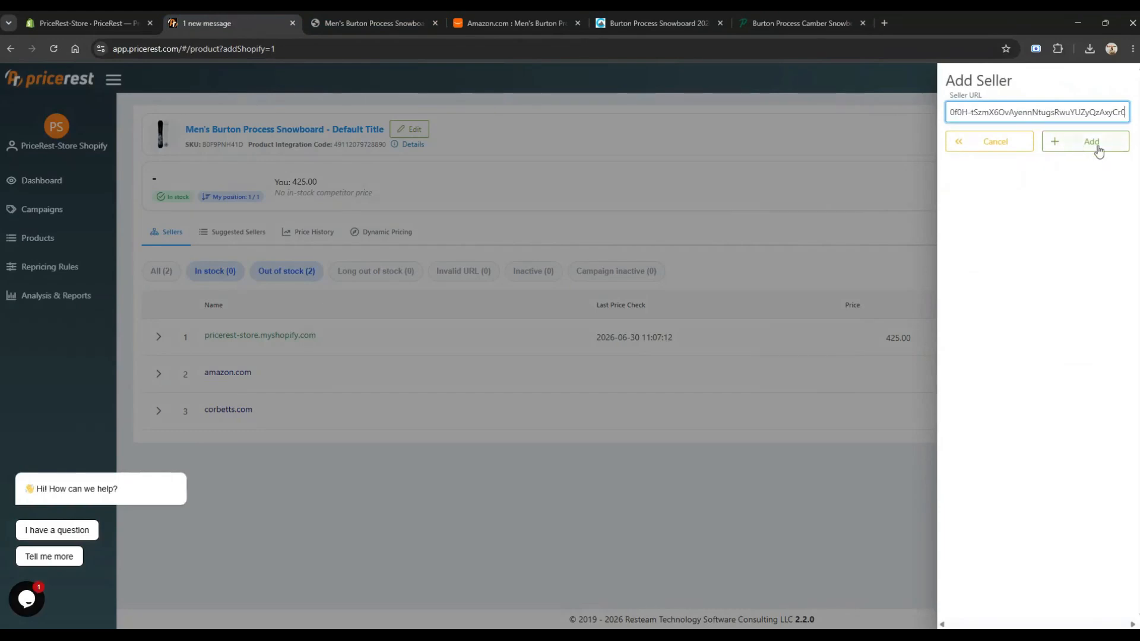
click(1098, 148)
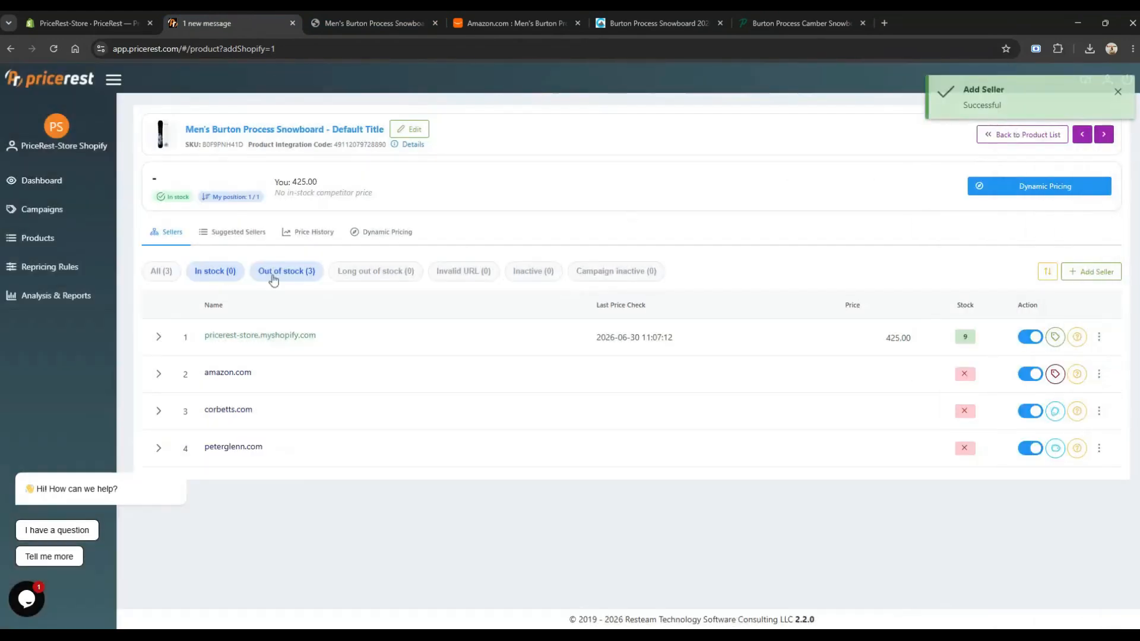
View the setup page of the PriceRest-Store campaign.
click(52, 220)
click(176, 232)
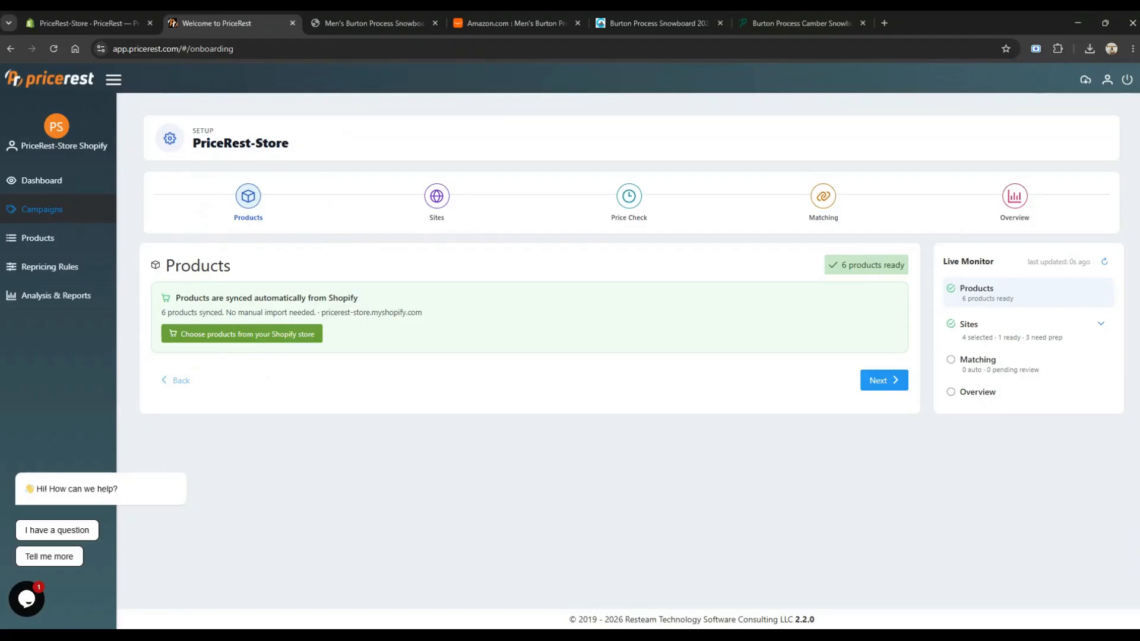
Create a repricing rule named Rule-1 with a lower amount reduction of 5 and Auto Update pricing.
click(64, 268)
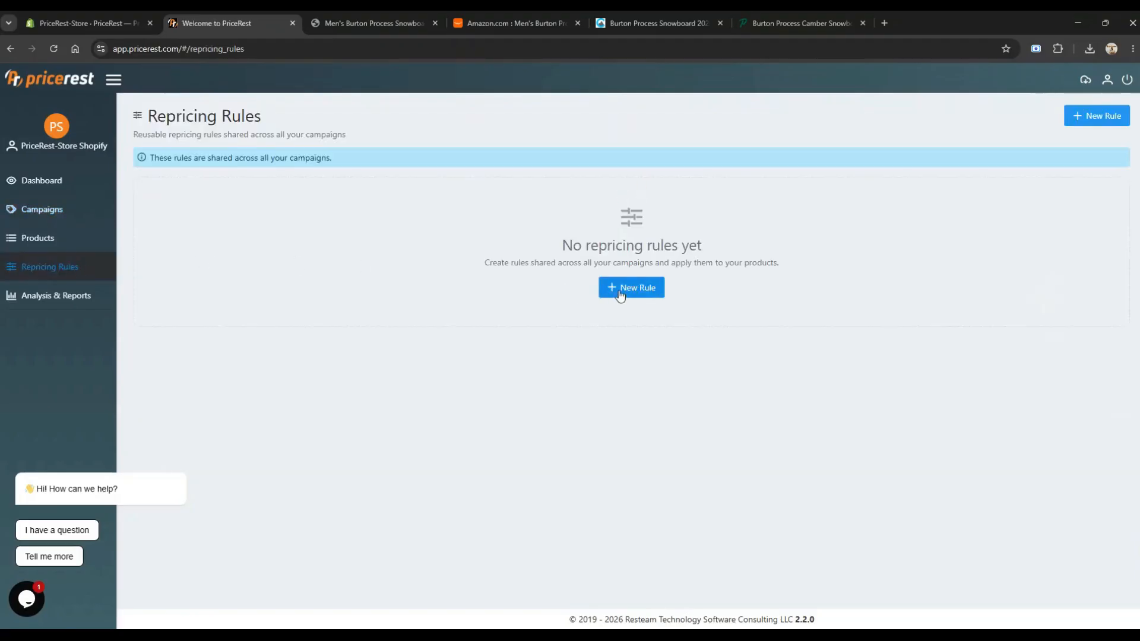
click(621, 291)
text(Rule-1)
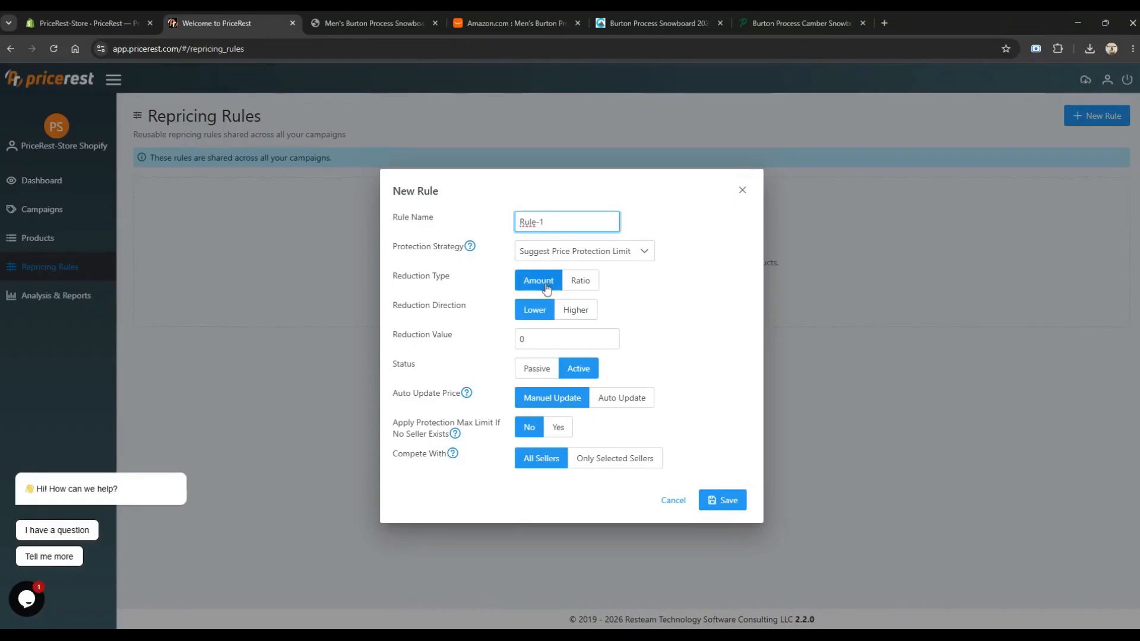
click(541, 338)
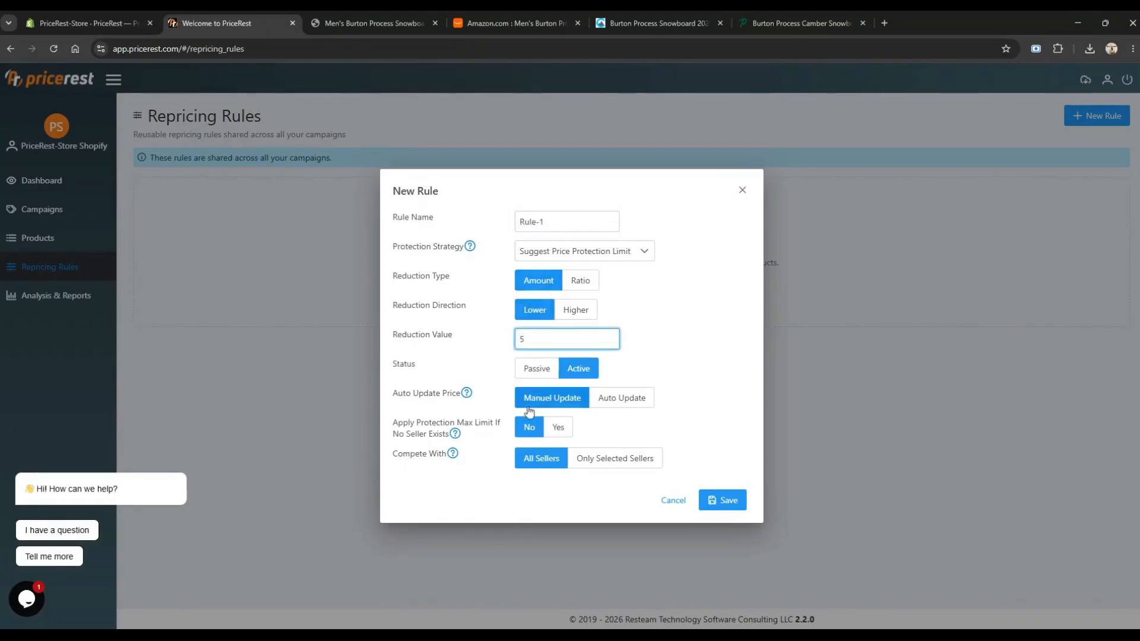
click(622, 399)
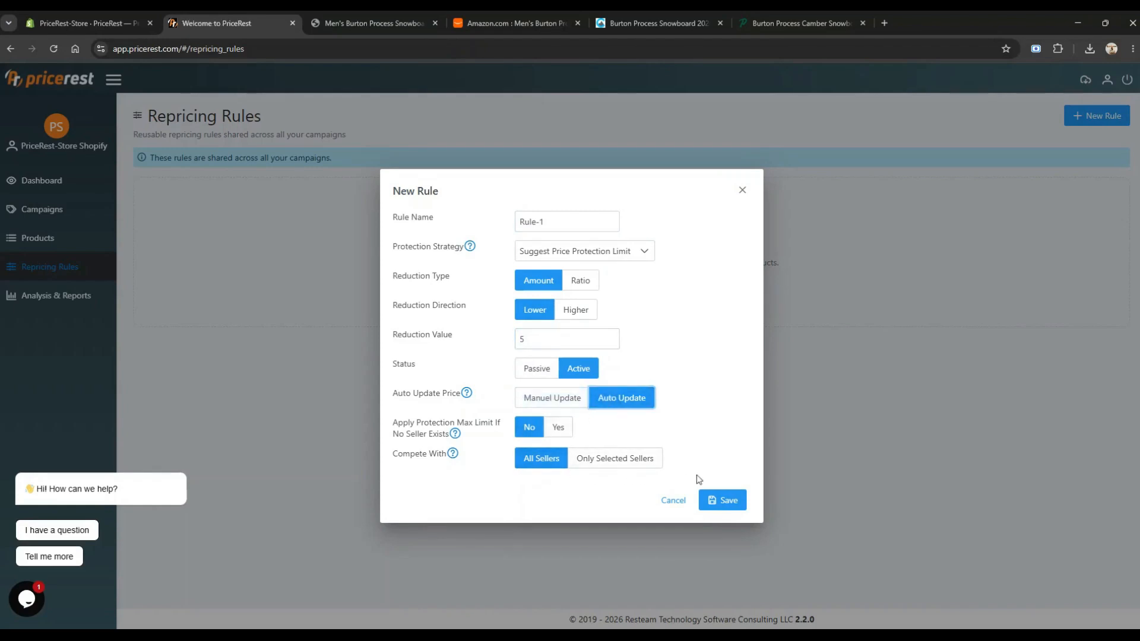
click(724, 501)
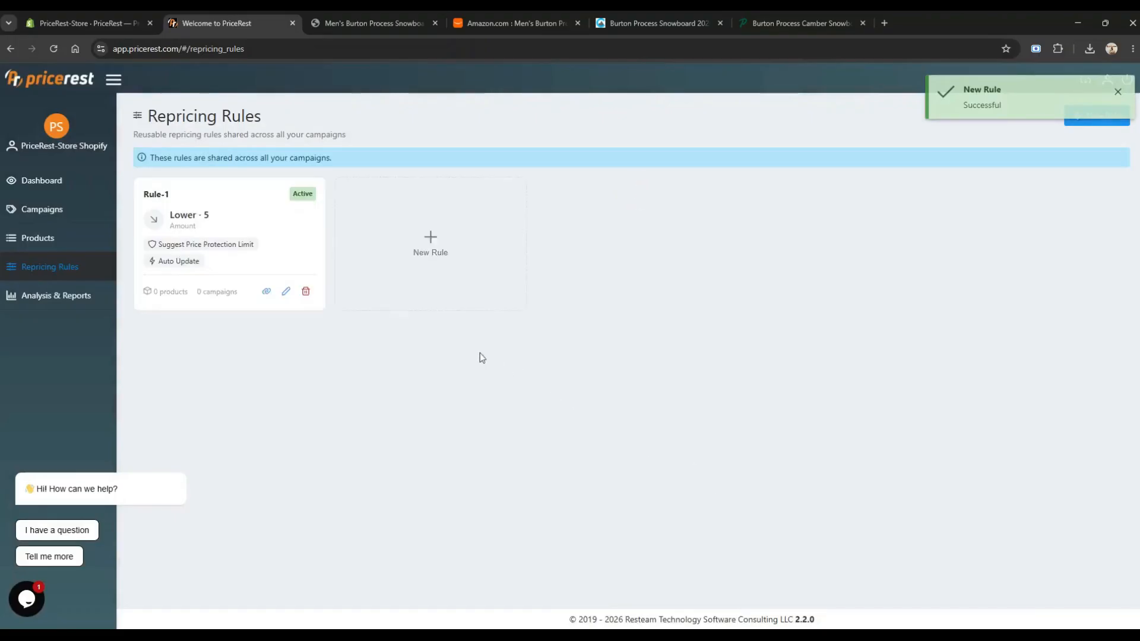
Assign Rule-1 to the Men's Burton Process Snowboard in the PriceRest-Store campaign's product list.
click(55, 209)
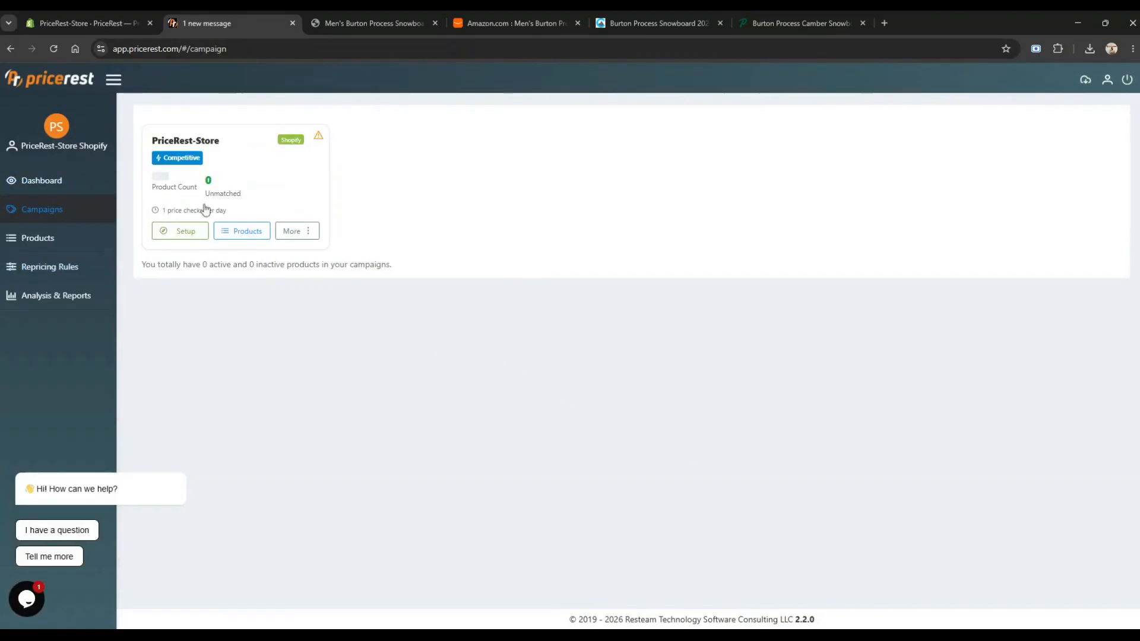
click(209, 184)
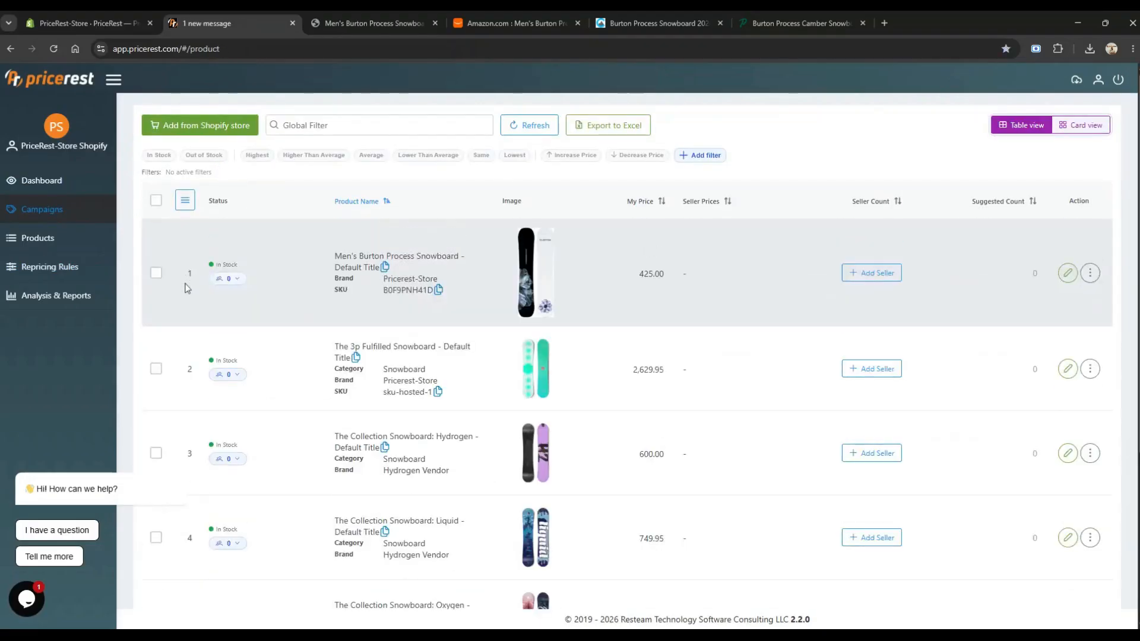
click(156, 277)
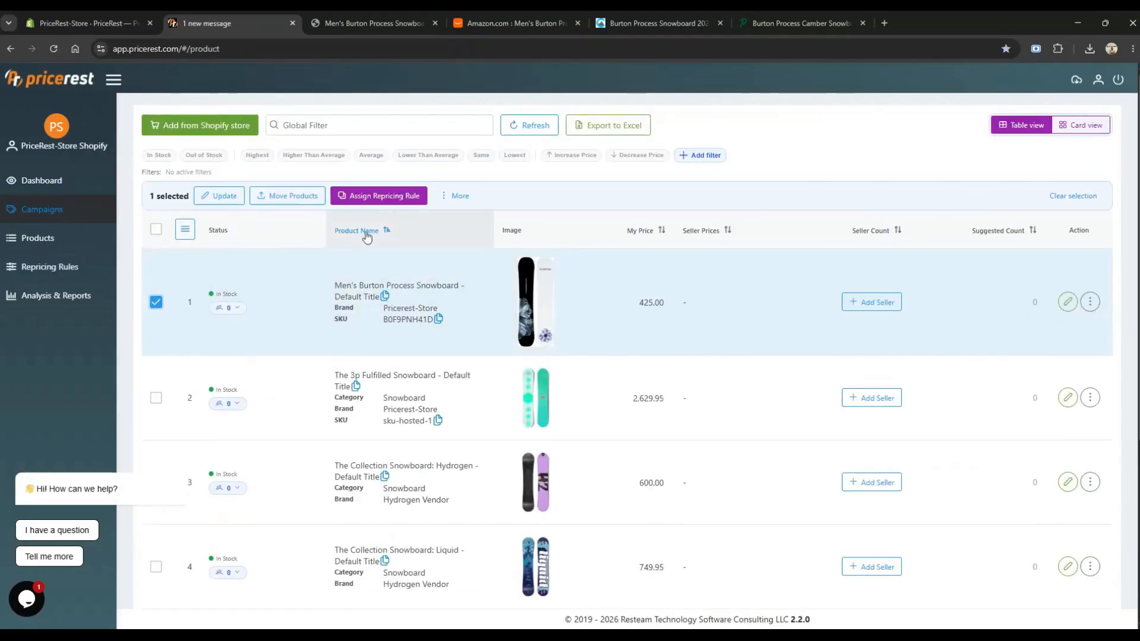
click(386, 198)
click(518, 350)
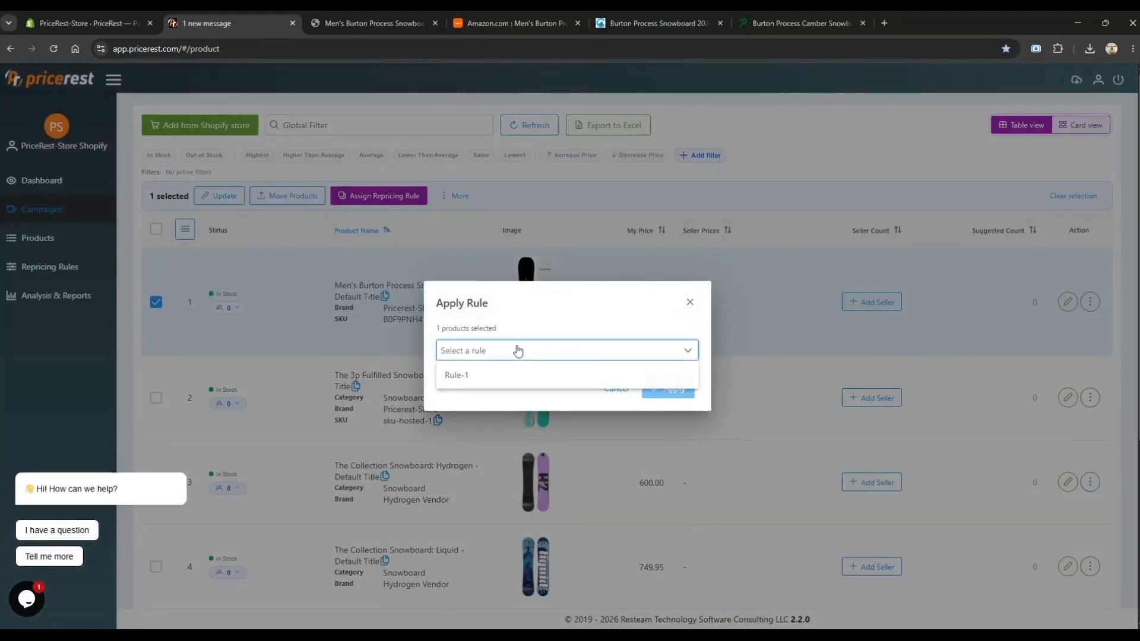
click(486, 376)
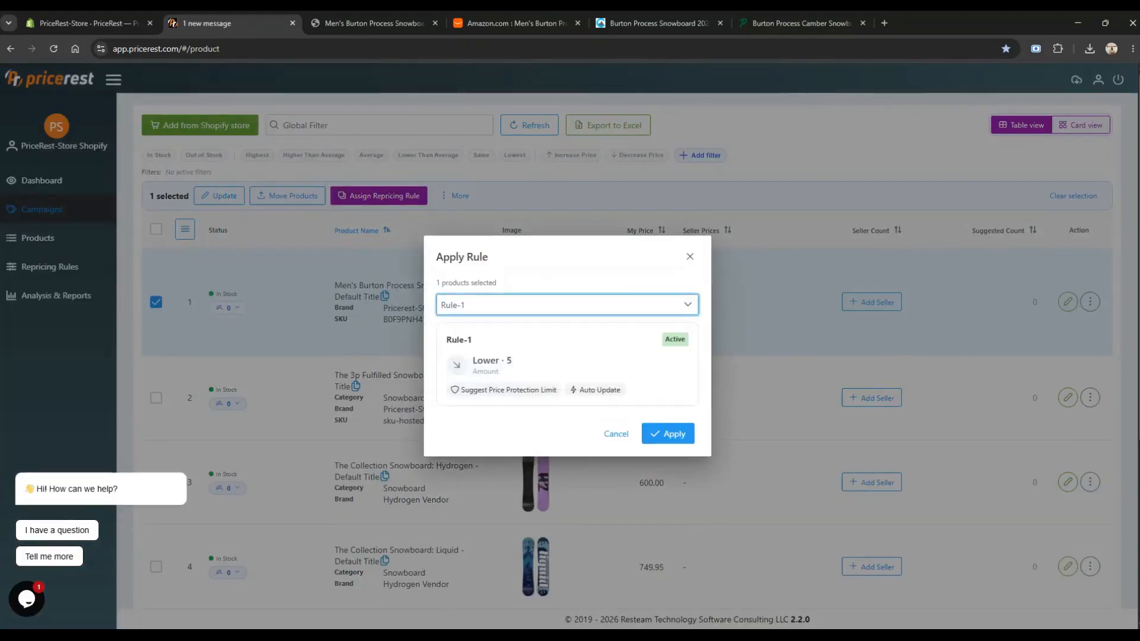
click(667, 433)
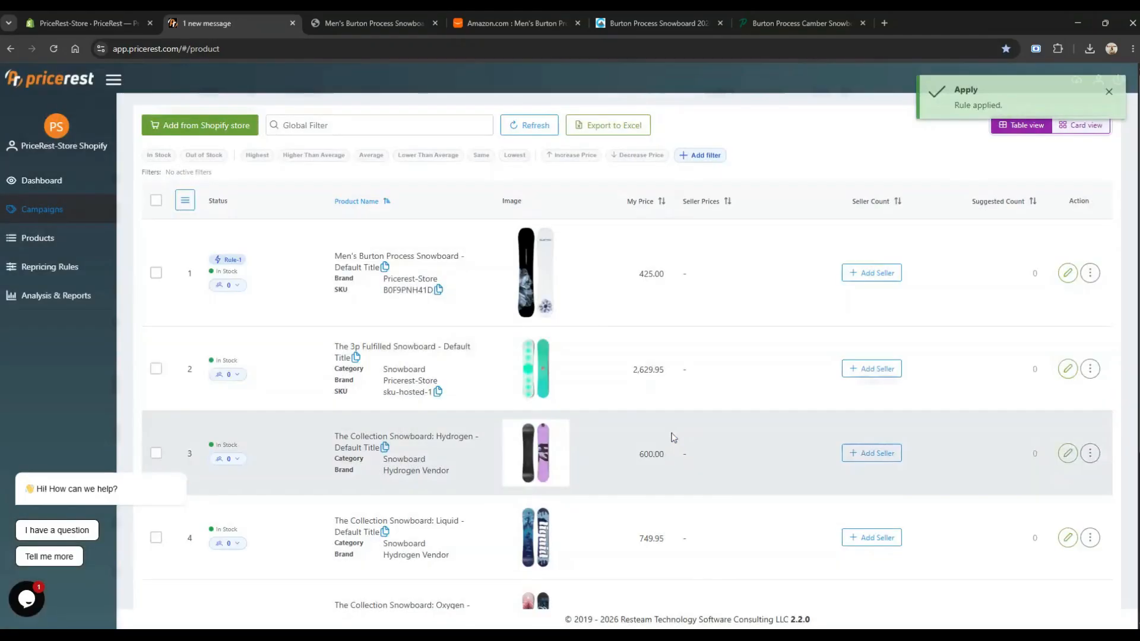
Set the Men's Burton Process Snowboard's dynamic pricing to the Rule-1 template with a Price Protection Min Limit of 400.
click(441, 267)
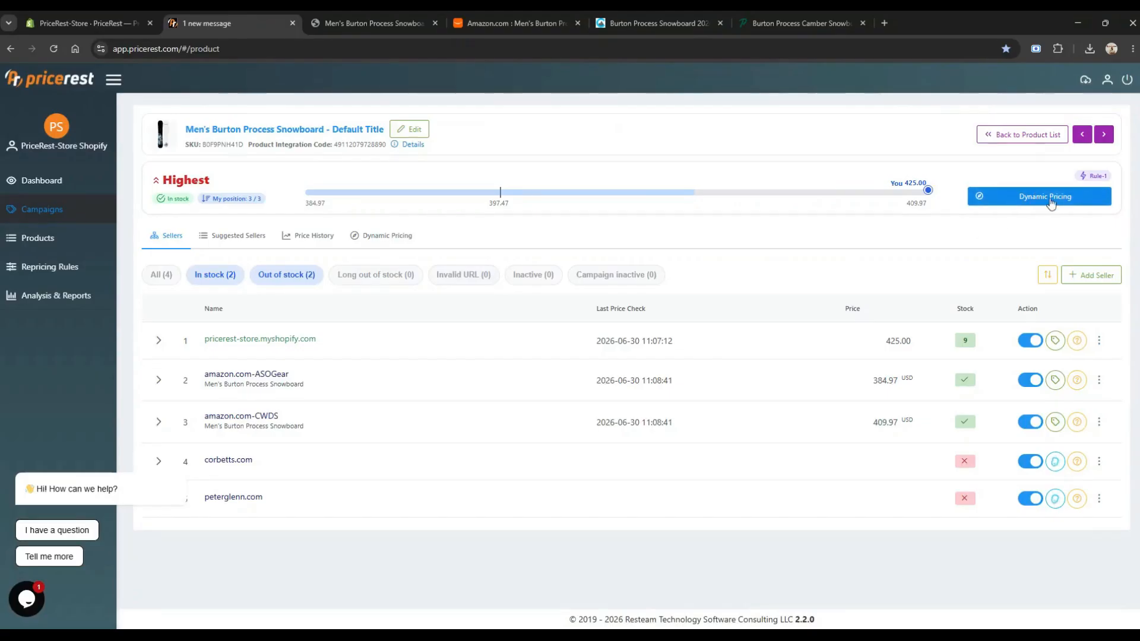
click(1051, 205)
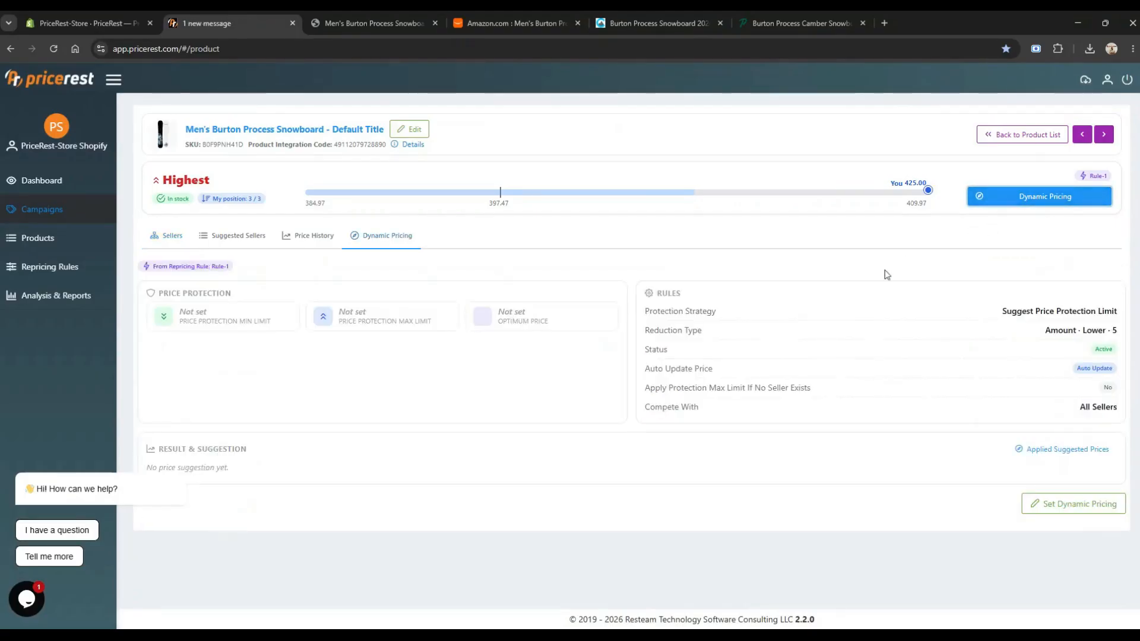
click(1072, 505)
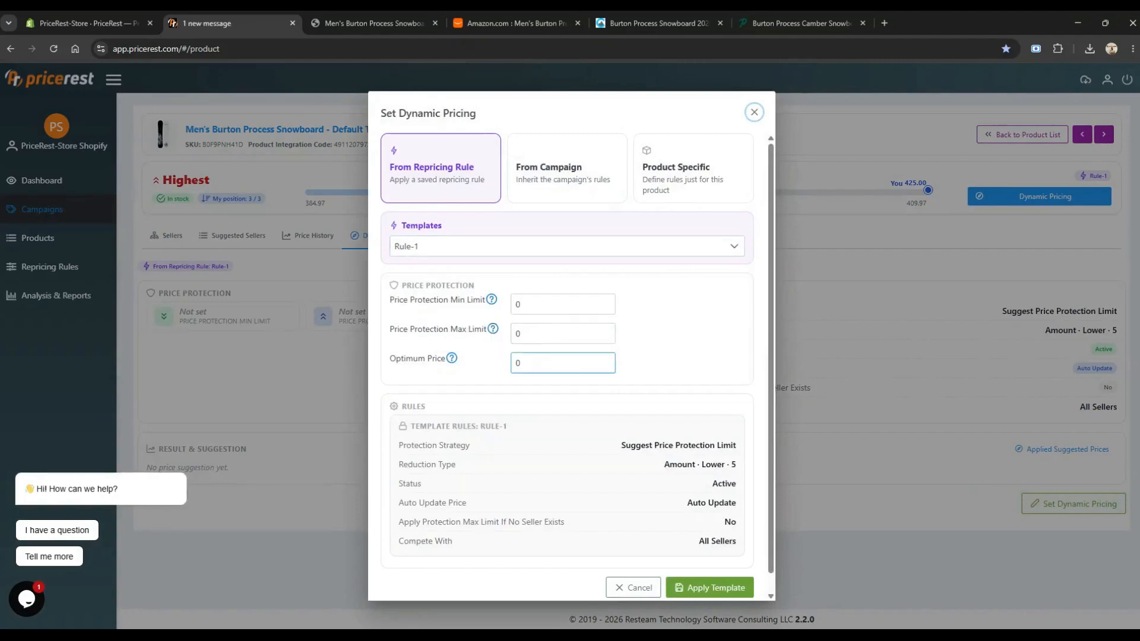
click(517, 305)
text(4)
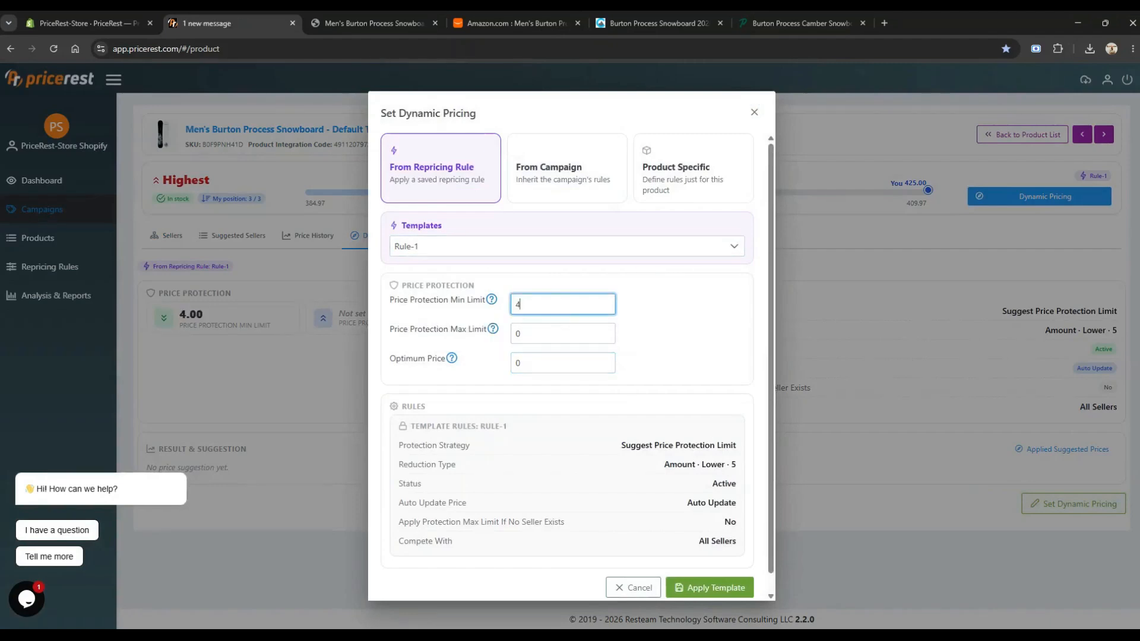
text(00)
drag(389, 306, 469, 315)
click(469, 315)
mouse_move(493, 304)
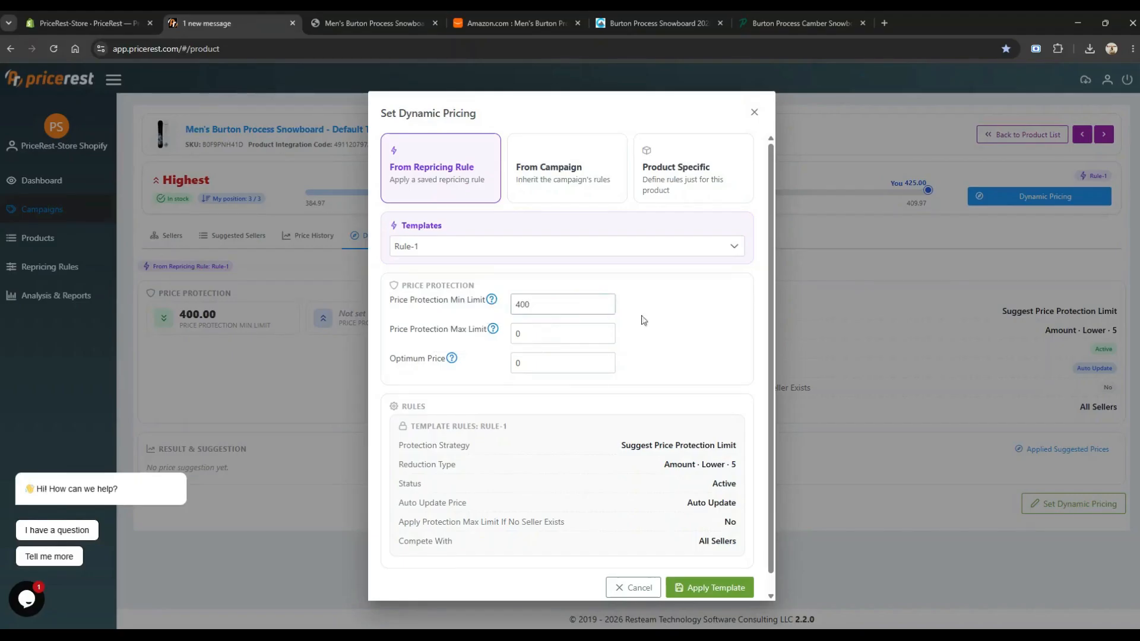
scroll(726, 584, down, 1)
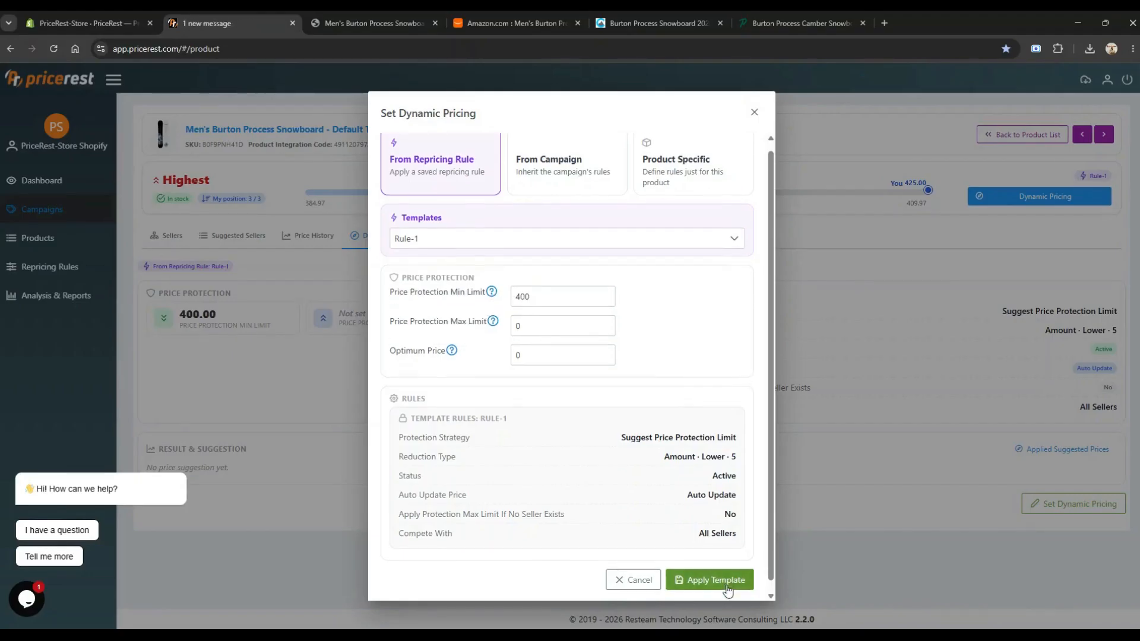
click(729, 580)
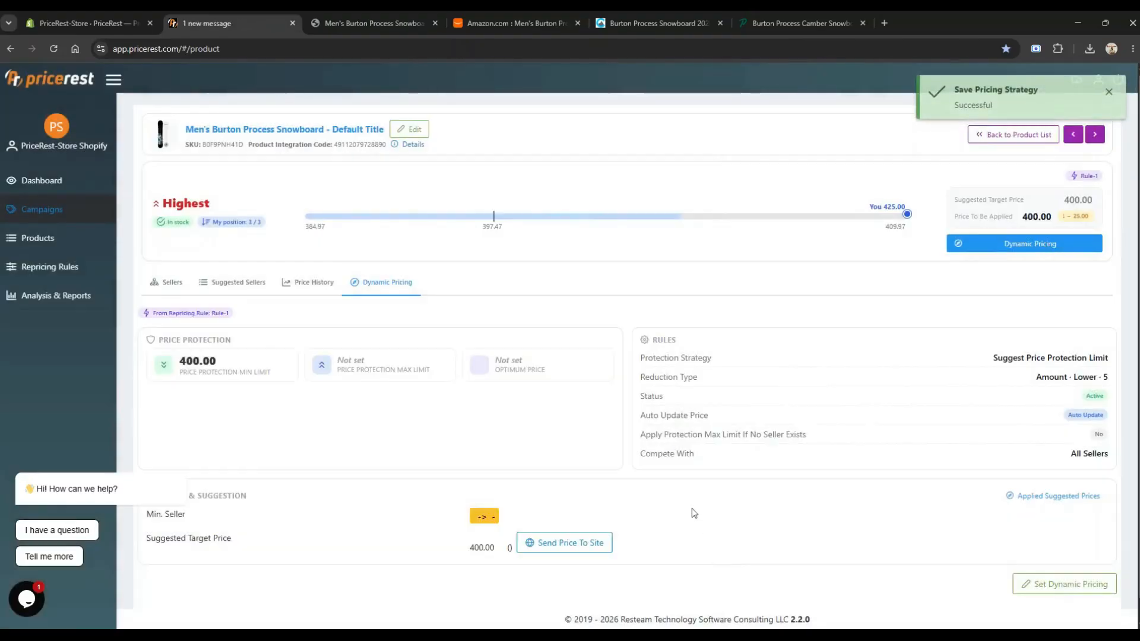
Refresh the campaign's product list and review the suggested price in the Men's Burton Process Snowboard's dynamic pricing details.
click(993, 139)
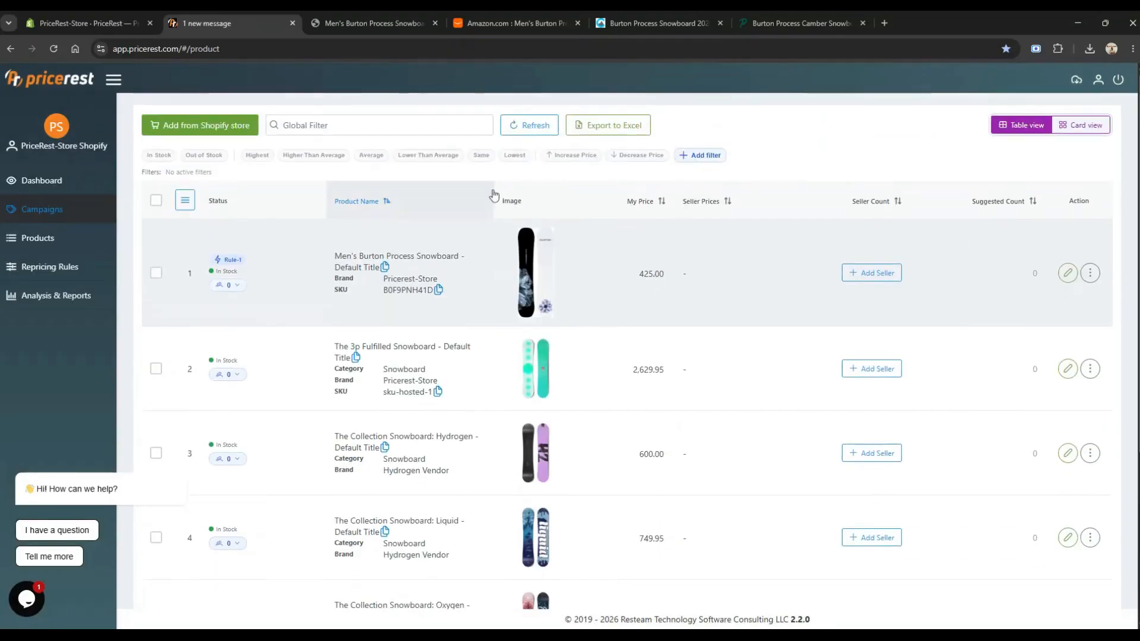
click(528, 126)
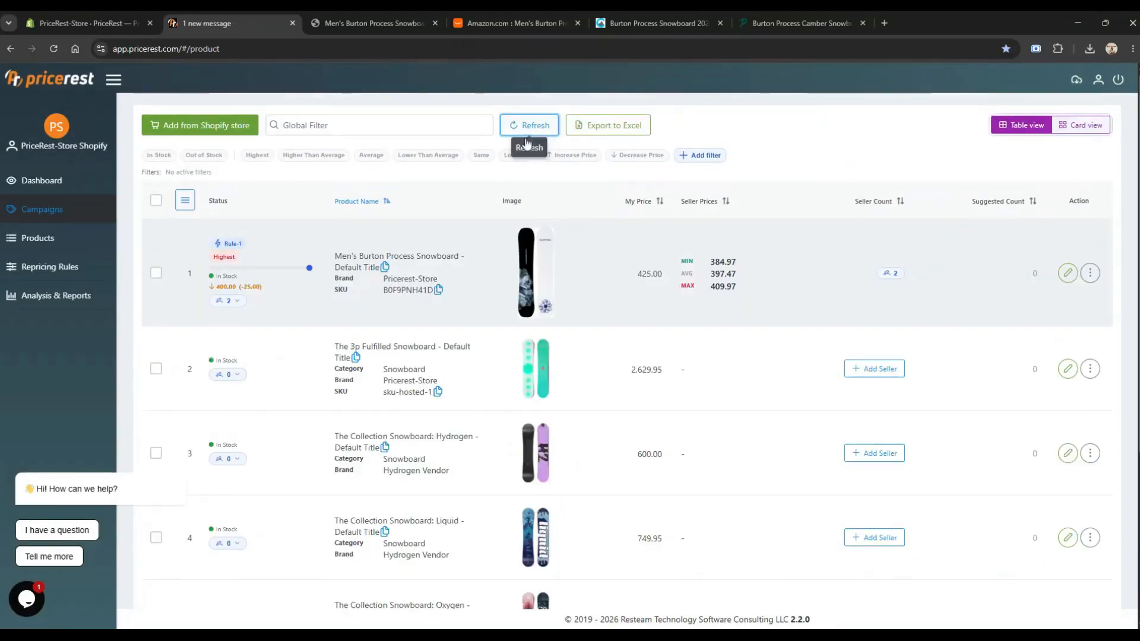
click(467, 296)
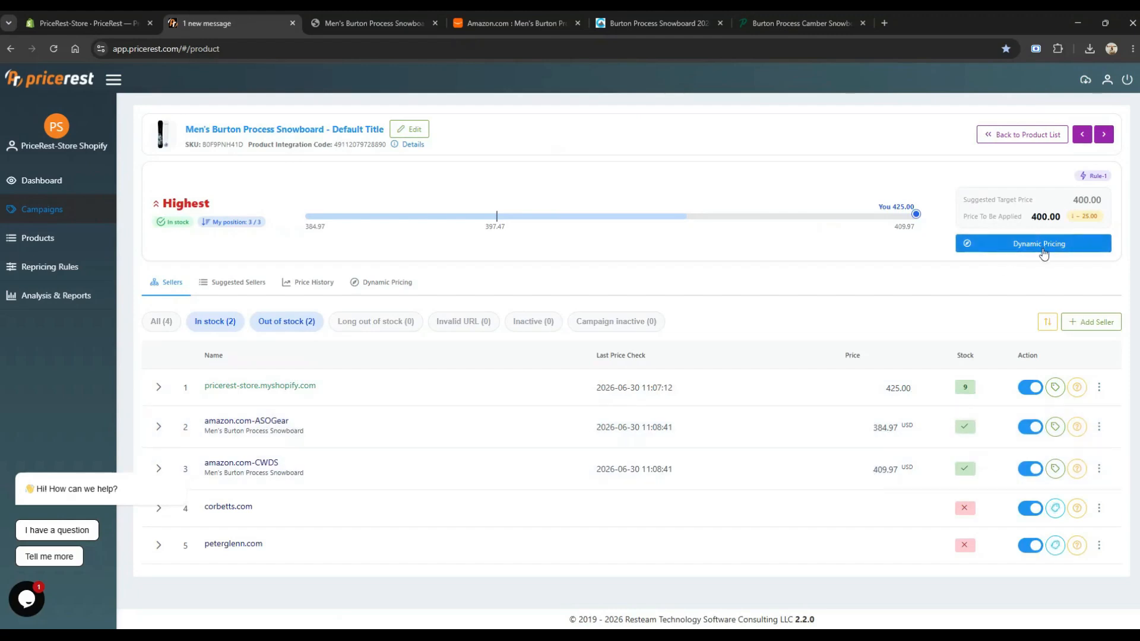
click(1044, 255)
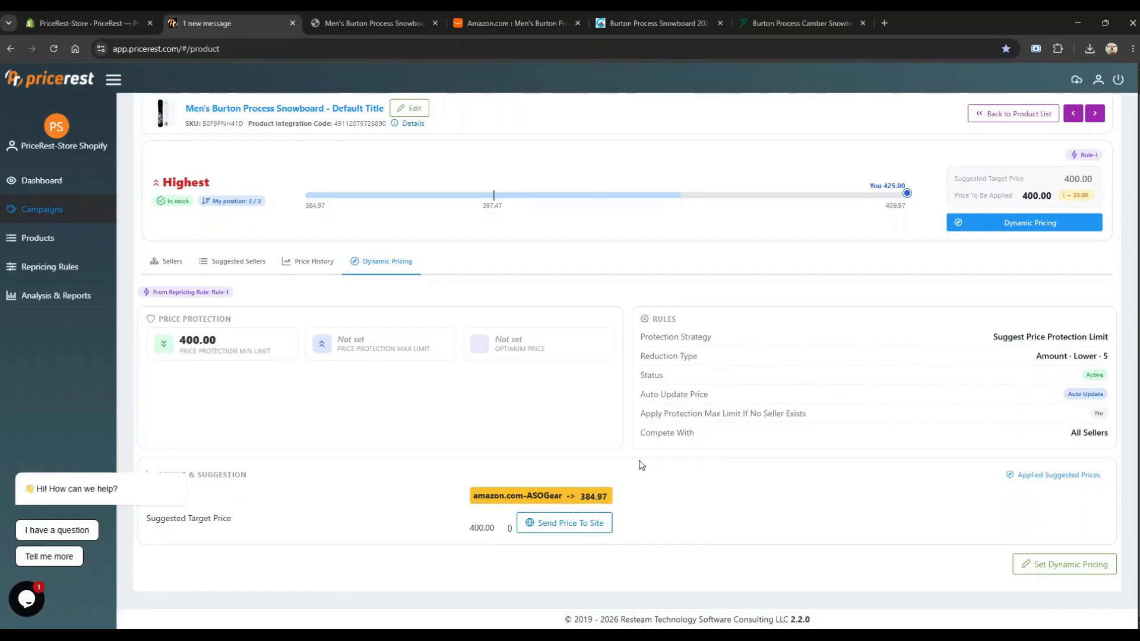
scroll(585, 389, up, 1)
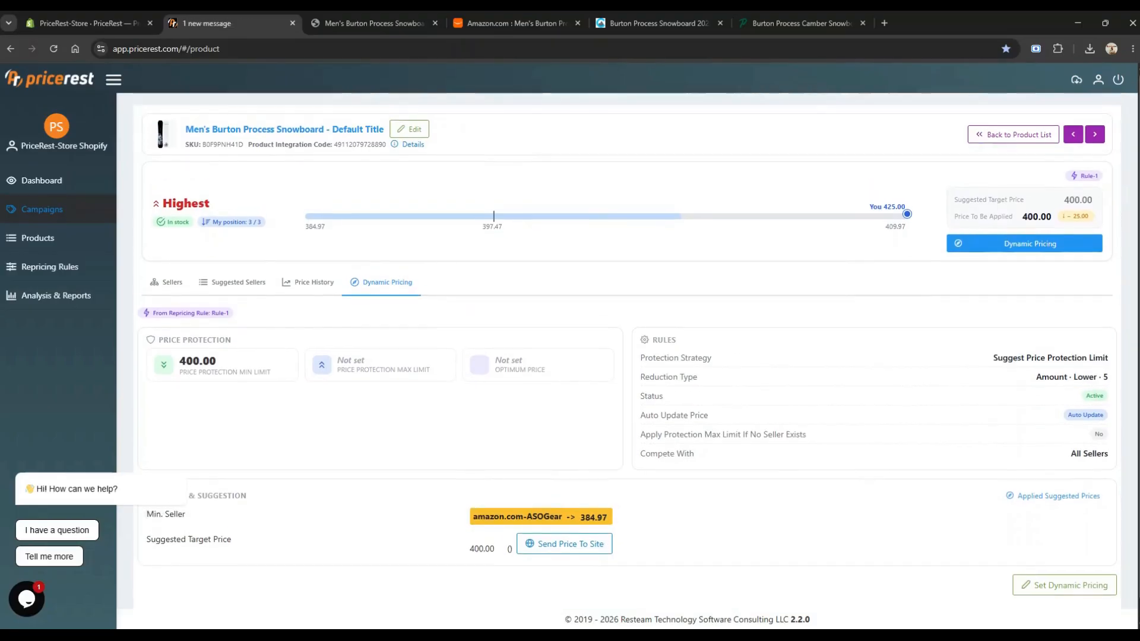
click(1002, 142)
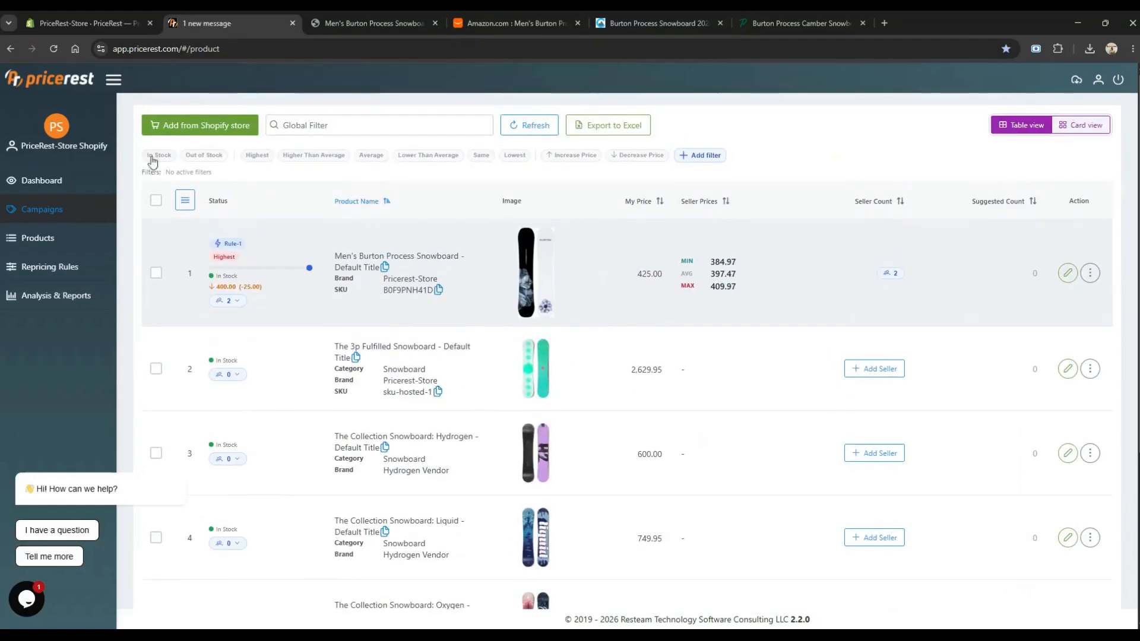
Change the account's subscription to the Premium plan and approve the charge in Shopify.
click(57, 148)
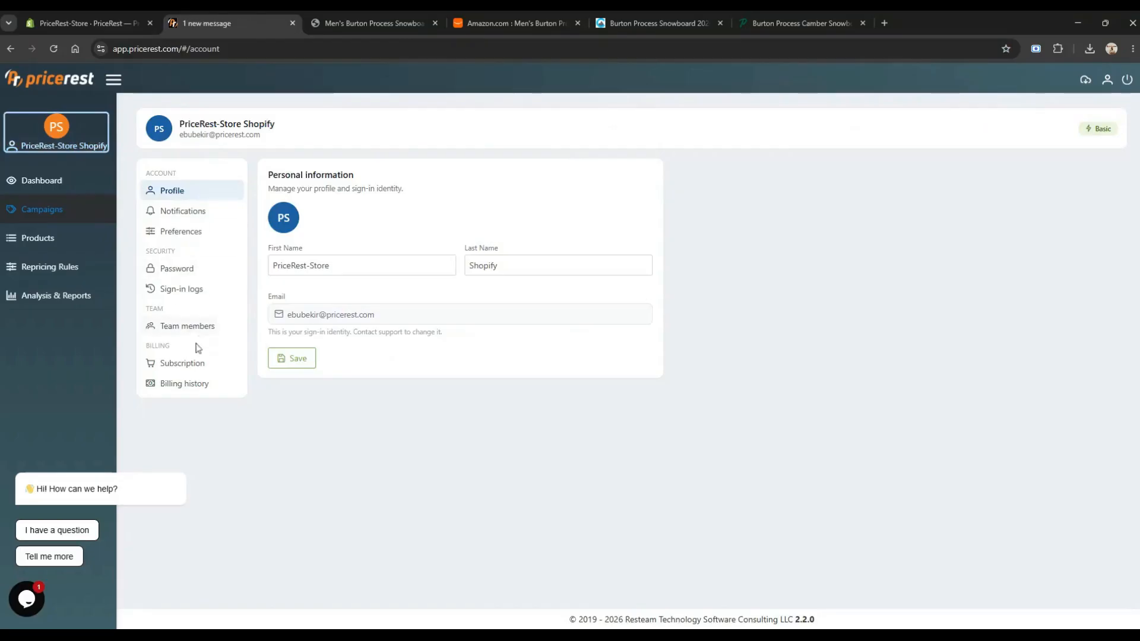
click(190, 368)
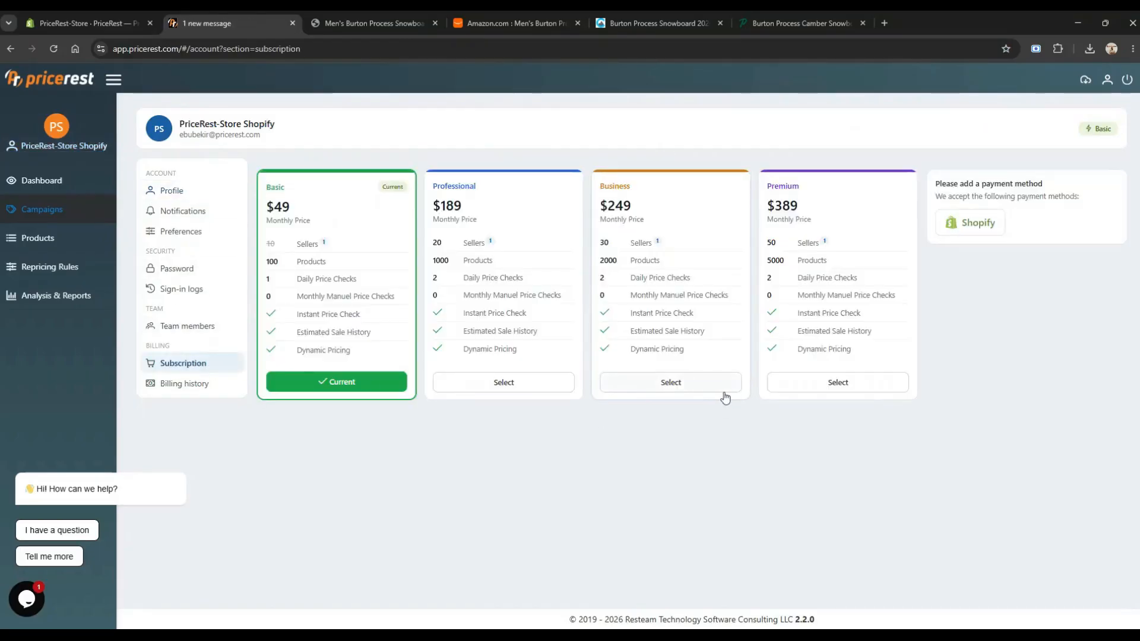
click(846, 389)
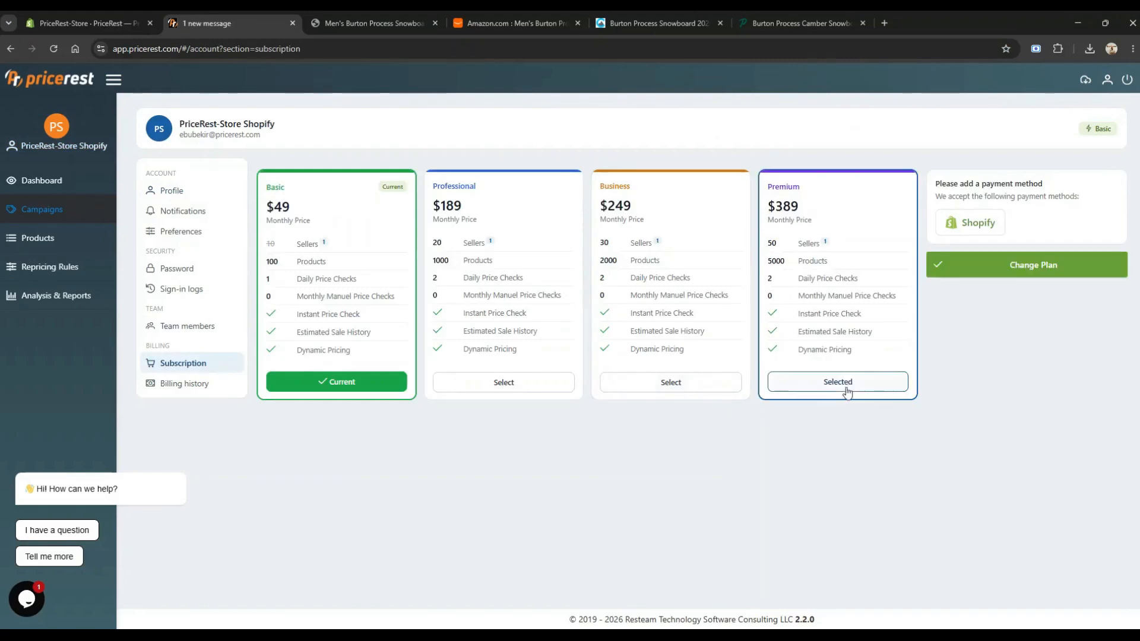
click(992, 270)
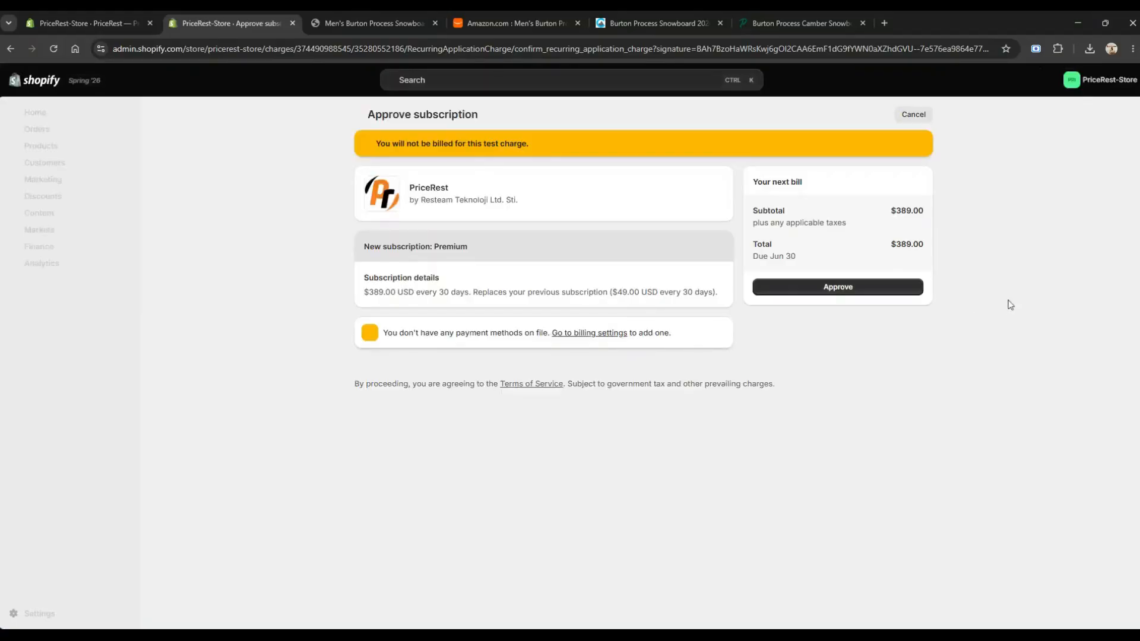
click(838, 288)
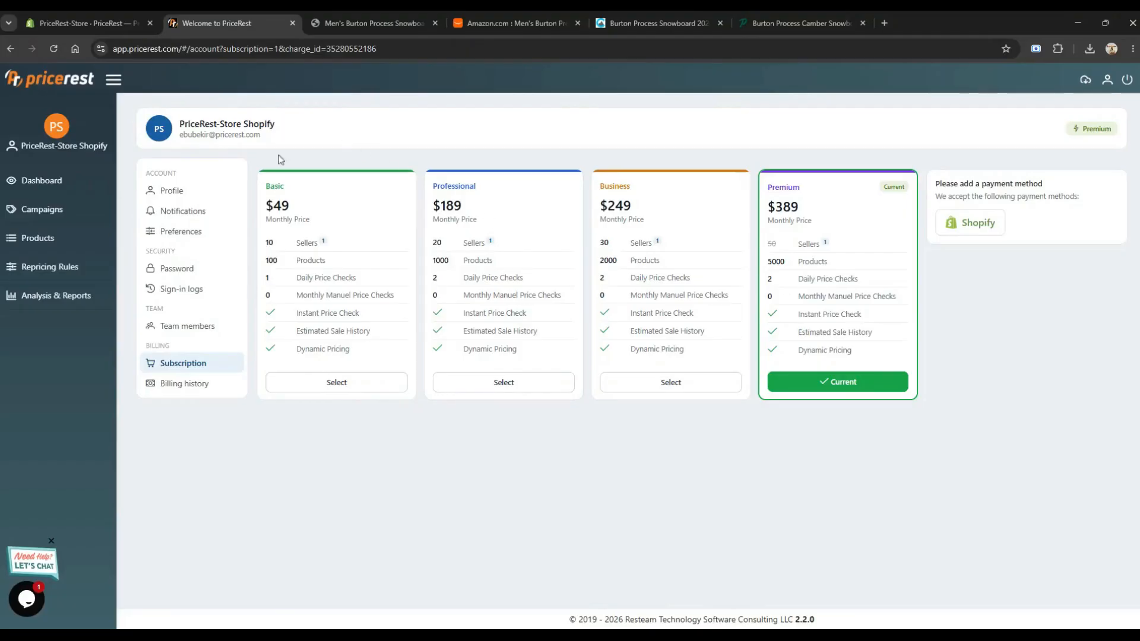
Switch to the PriceRest app page in Shopify admin and open the plan upgrade from Plans & billing.
click(105, 22)
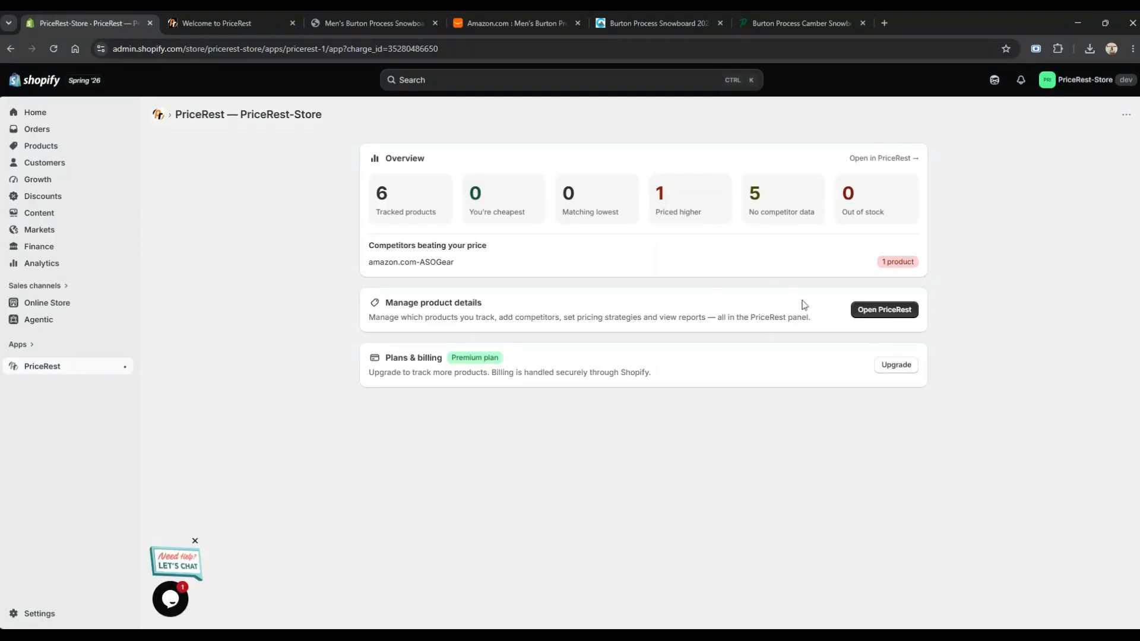
click(894, 366)
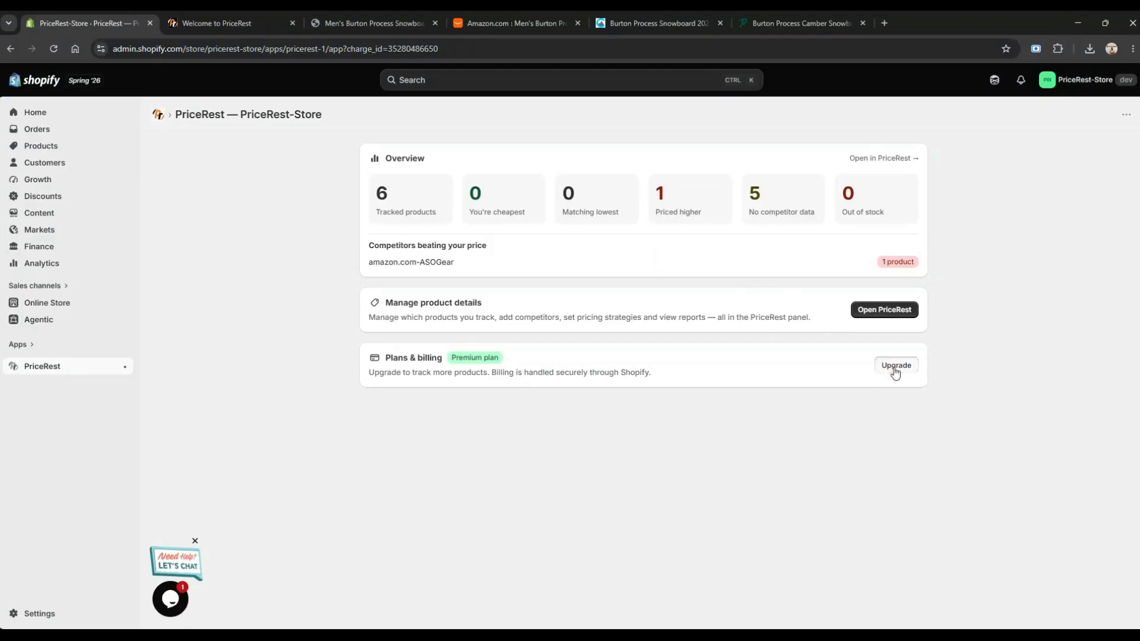